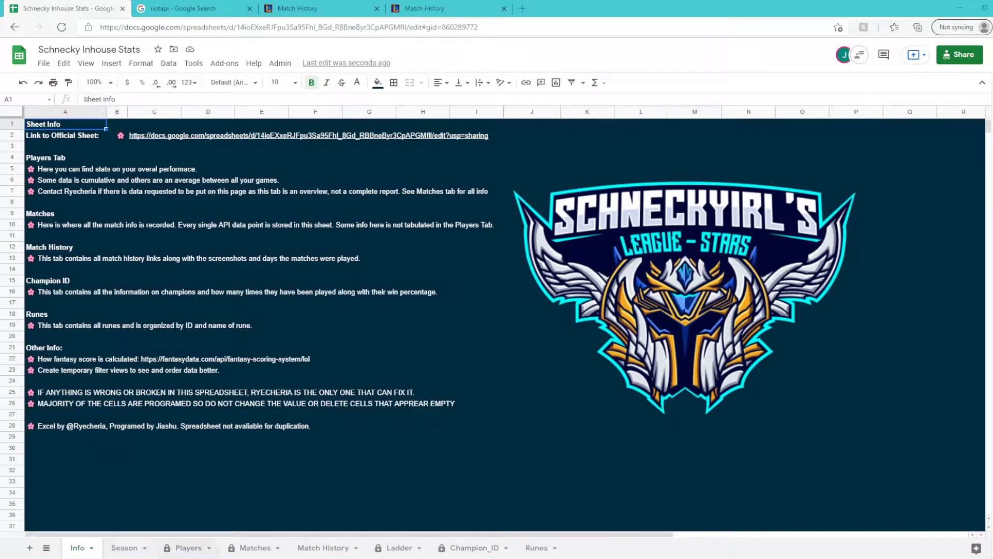
- Switch to the Players sheet and select Big Jello's entry in cell A7
click(185, 549)
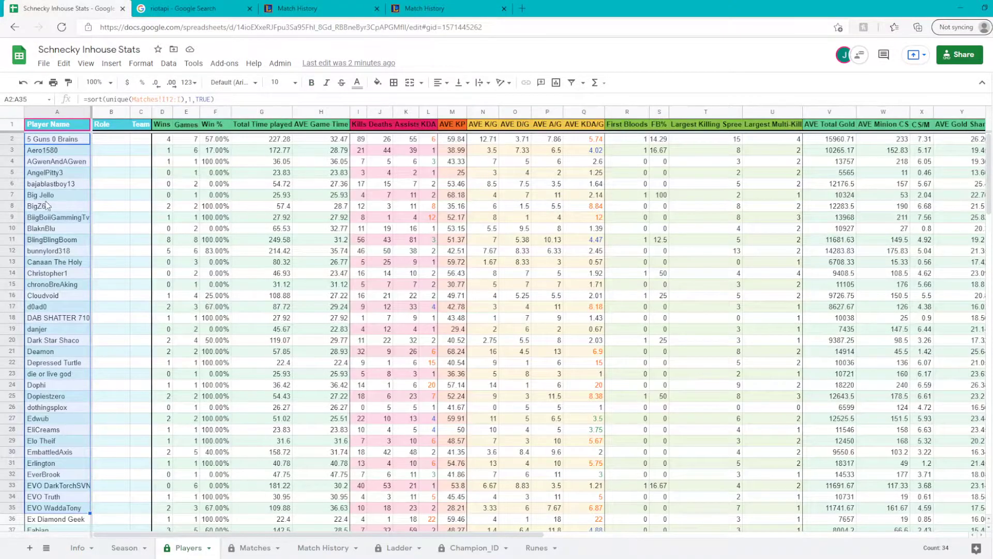
click(46, 197)
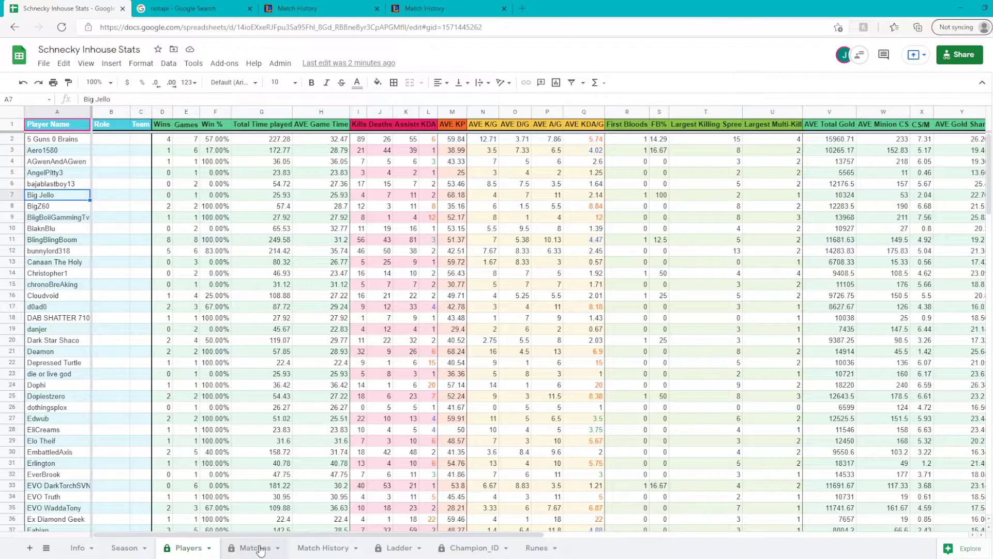
- Review the latest rows of the Matches sheet, then return to the 'riotapi' search results
double_click(257, 552)
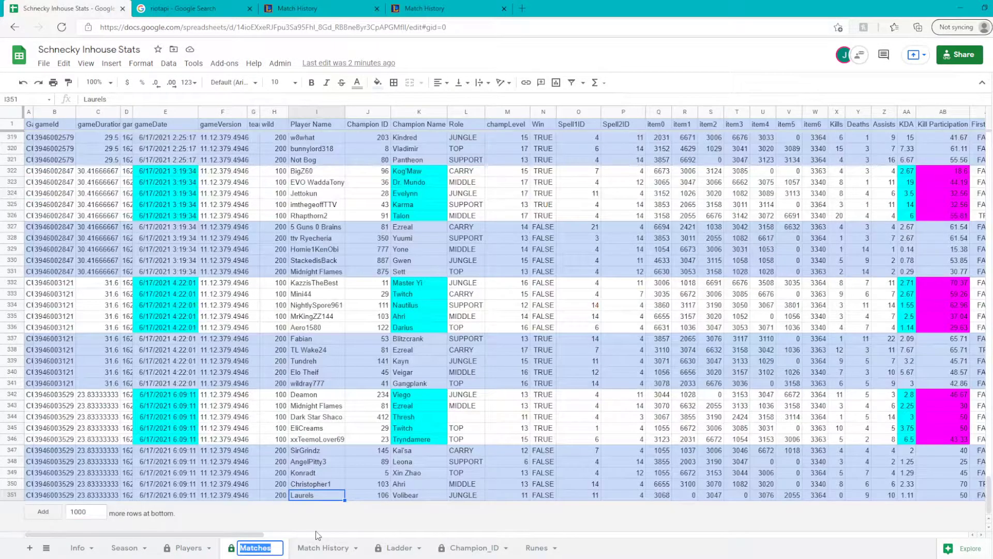
key(Tab)
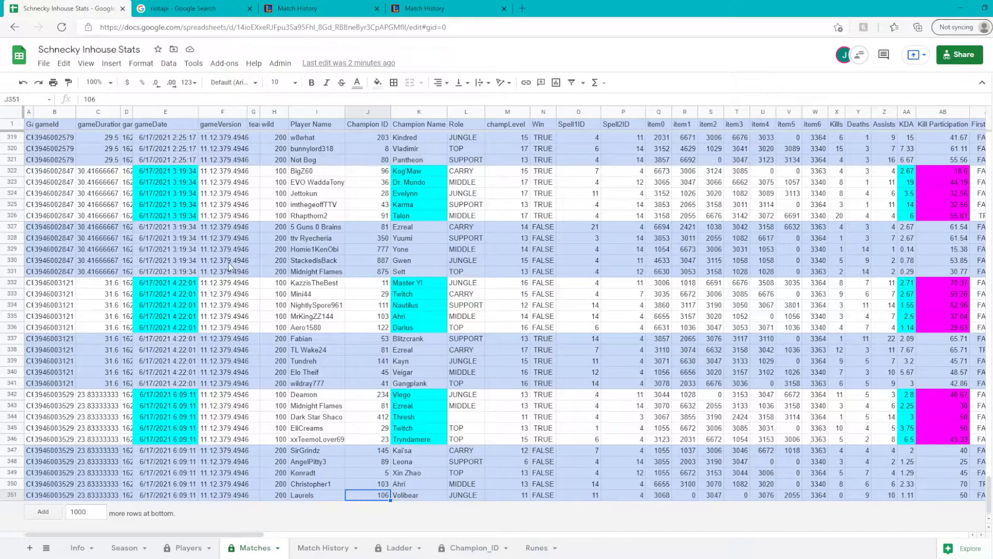
click(209, 10)
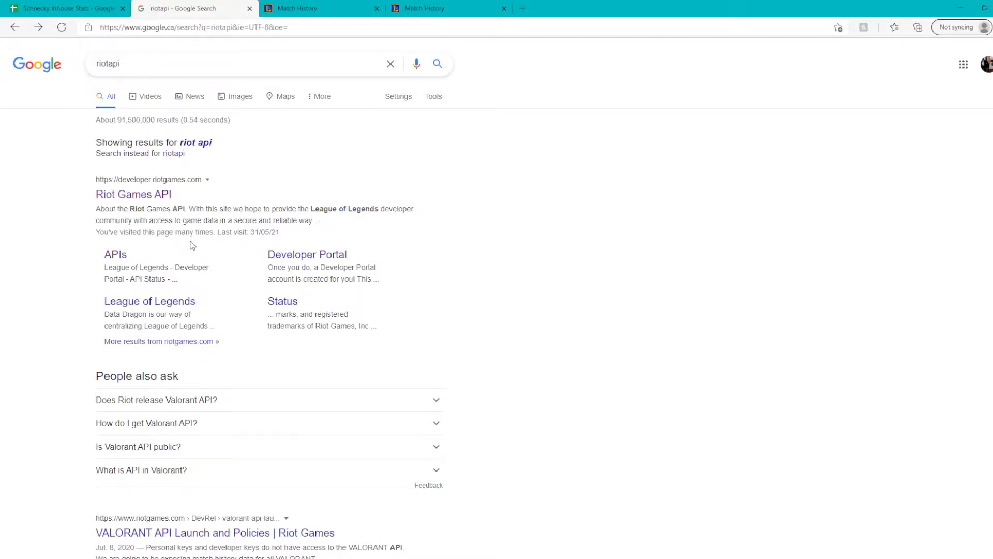
- Open the Riot Developer Portal and find the development API key expiring Jun 18th, 2021
click(150, 197)
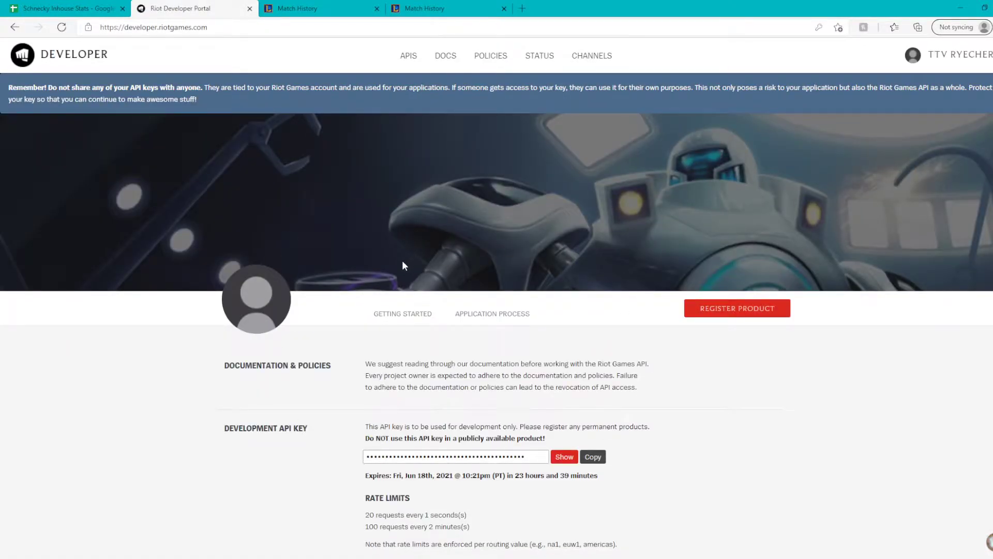
scroll(458, 358, down, 2)
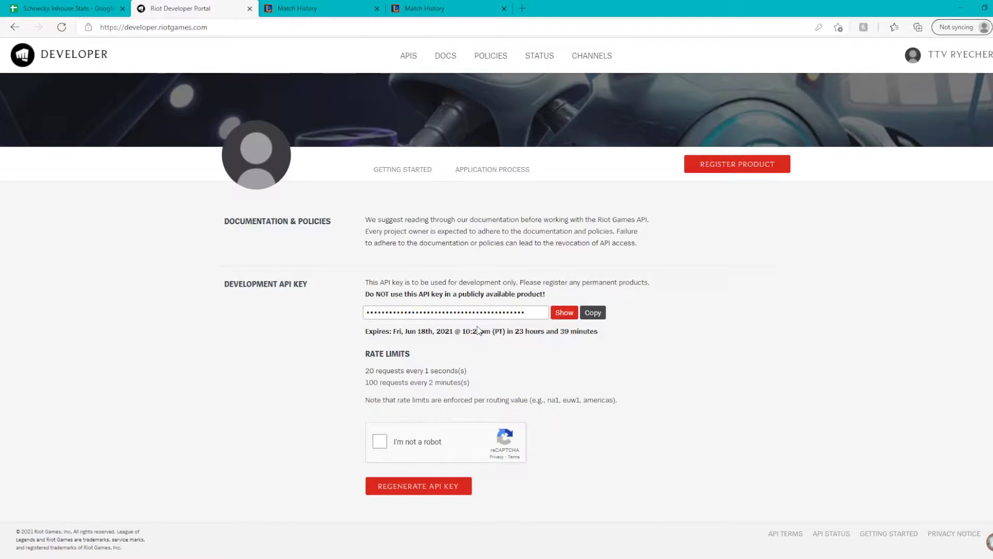
mouse_move(436, 67)
click(62, 27)
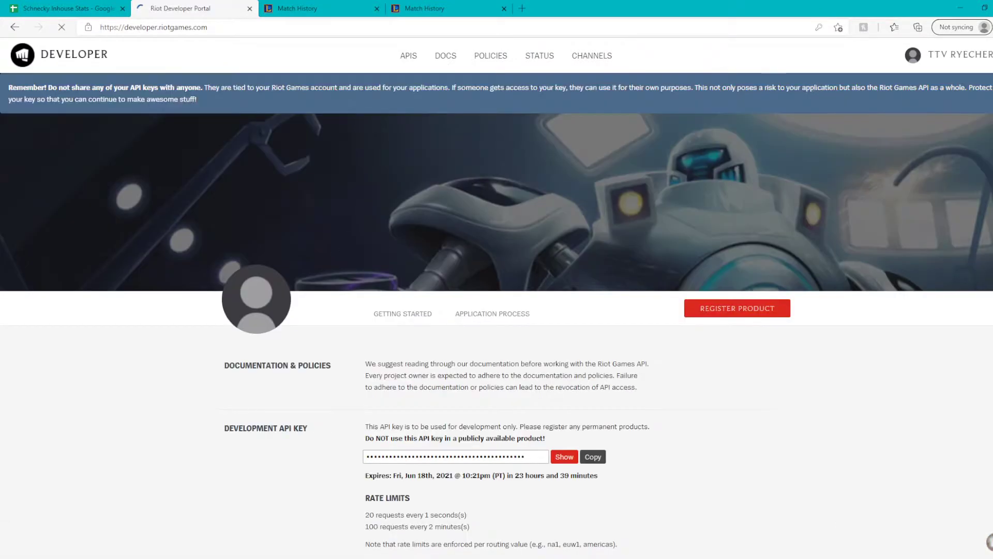
scroll(433, 365, down, 3)
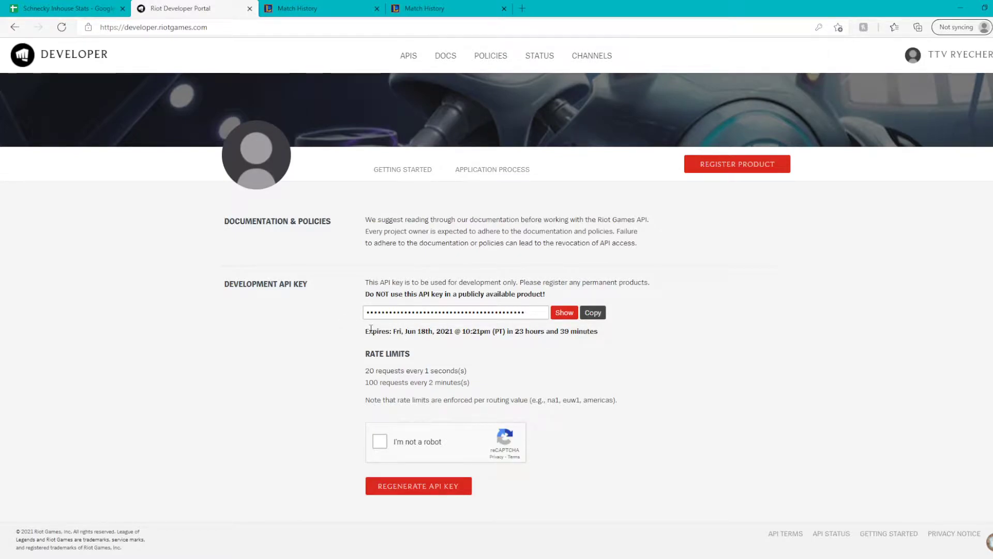
drag(356, 340, 581, 344)
click(657, 354)
- Back in the spreadsheet, open Admin > Update ApiKey and close the prompt without entering a key
click(86, 12)
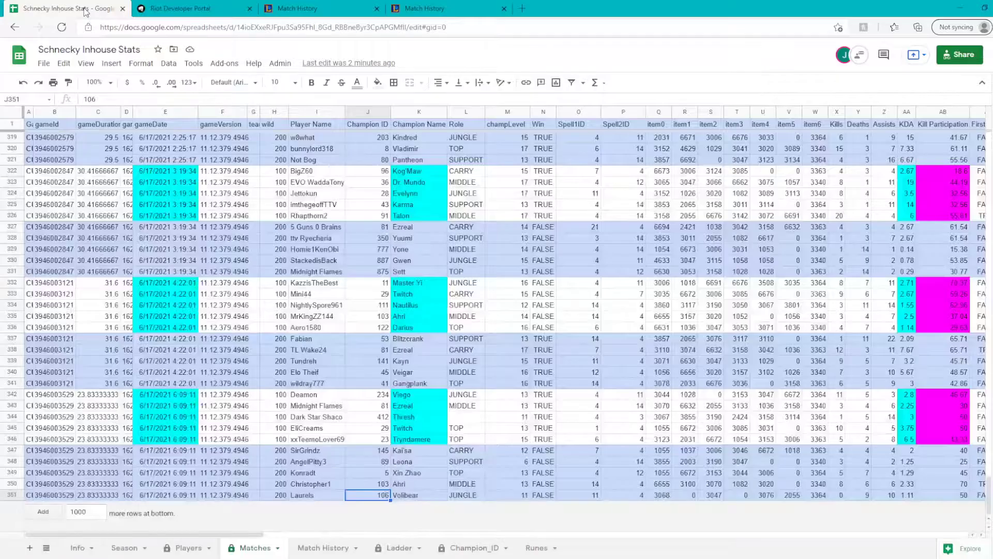
click(281, 64)
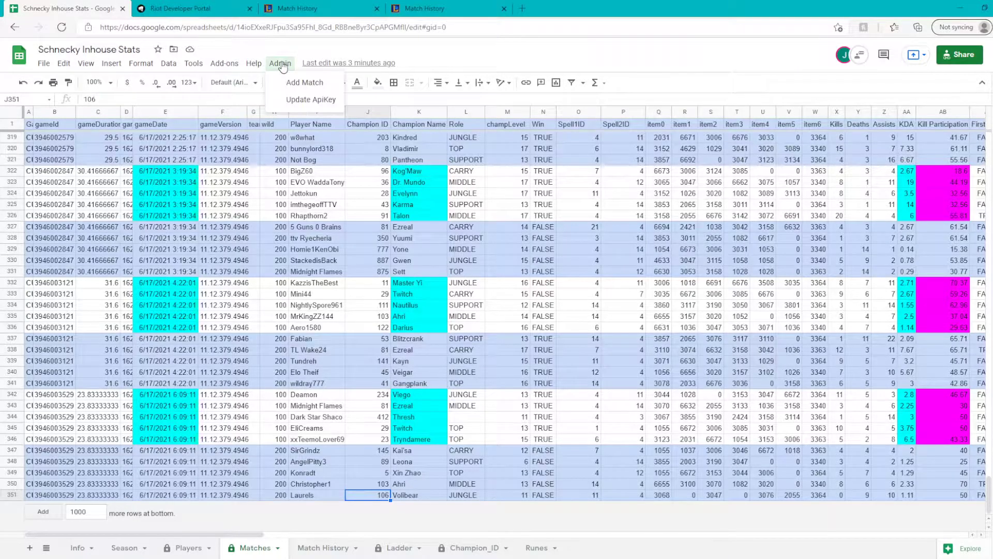
click(282, 100)
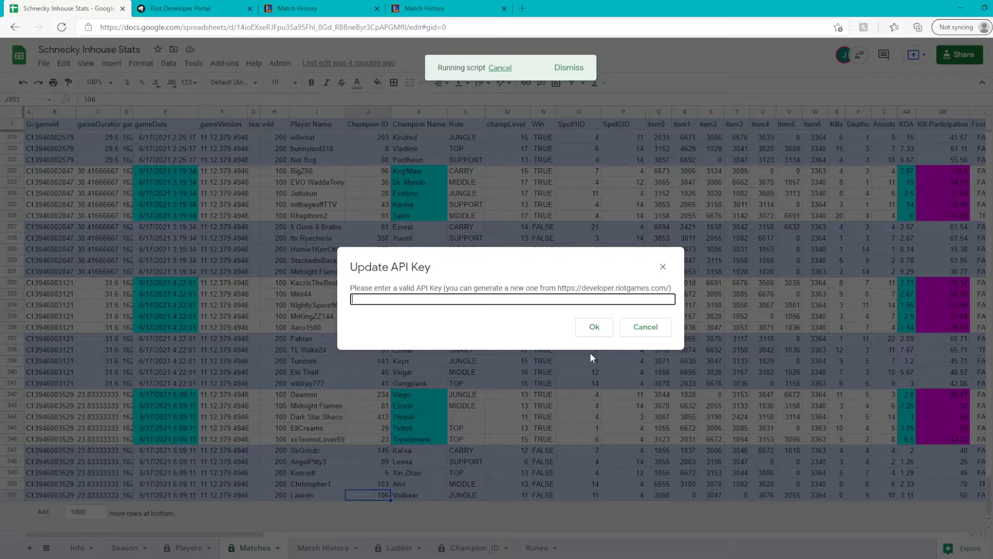
click(658, 274)
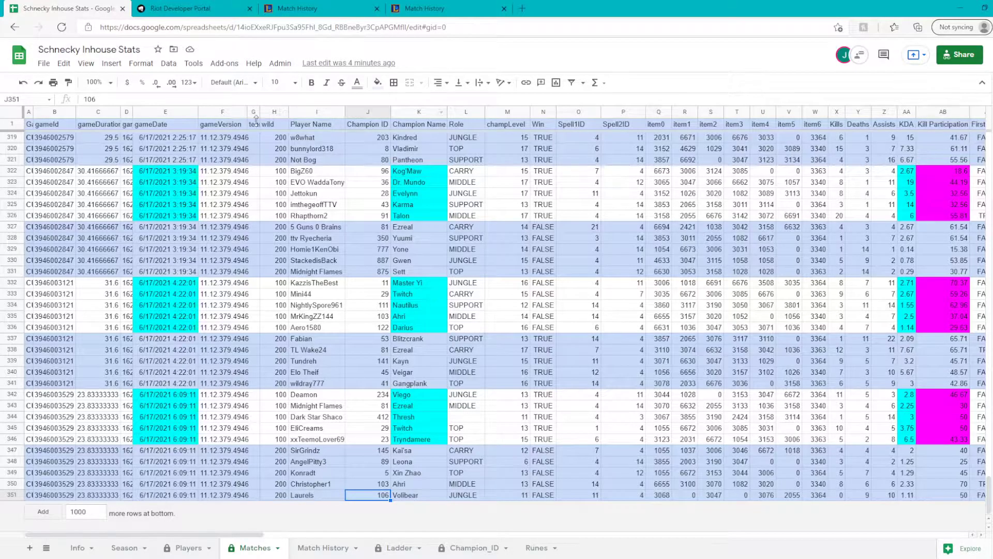
- Open the 6/17/2021 Vel'Koz custom match (24:33) and select its page URL for copying
click(341, 15)
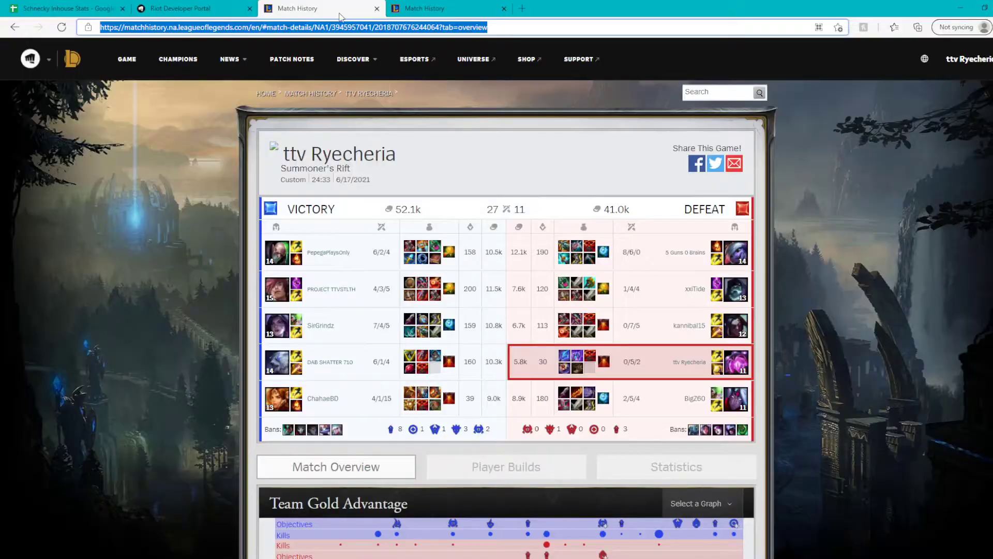
click(393, 13)
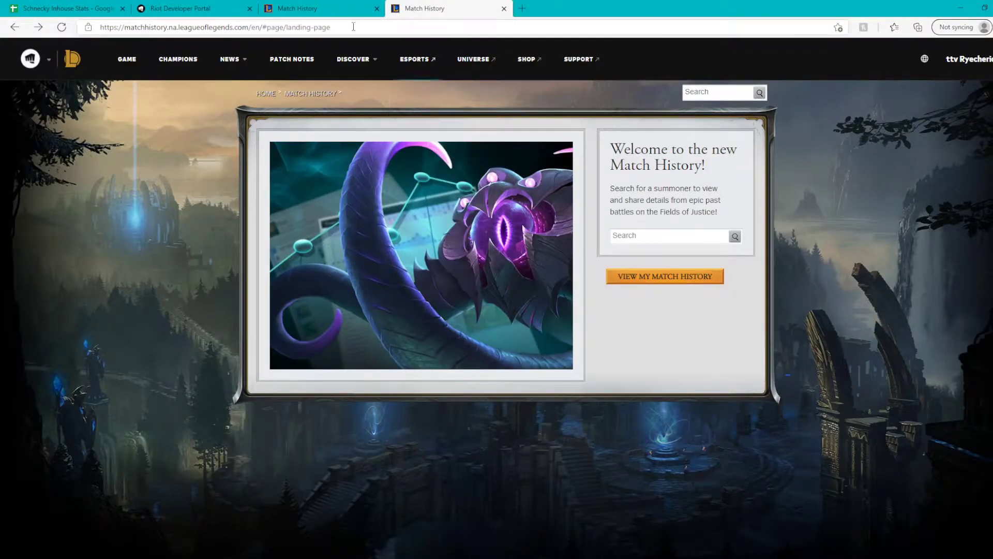
click(623, 279)
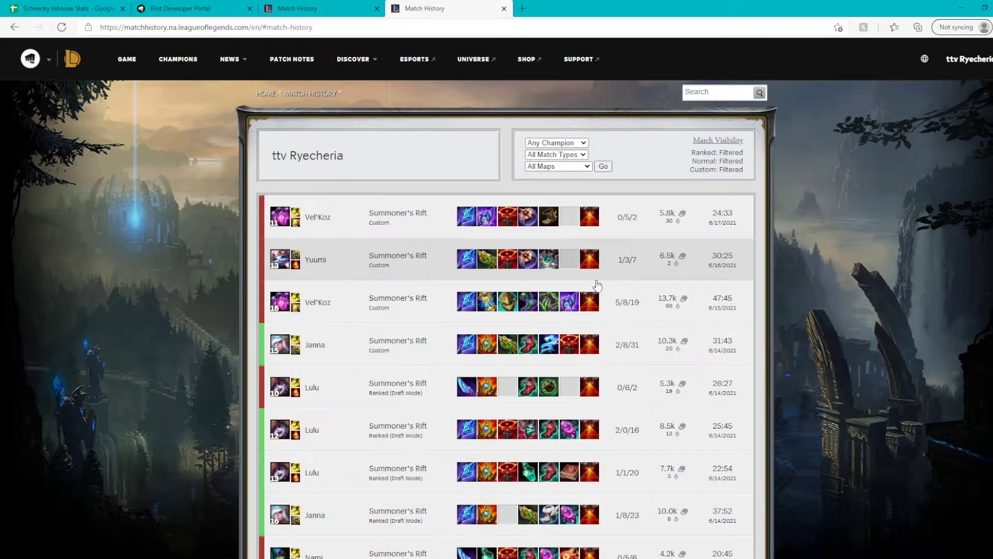
click(361, 222)
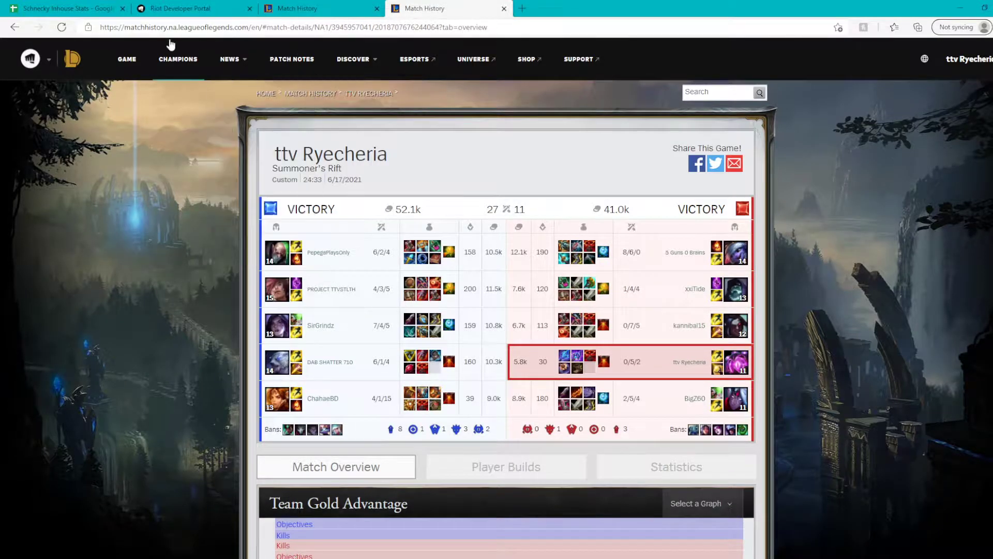
double_click(276, 27)
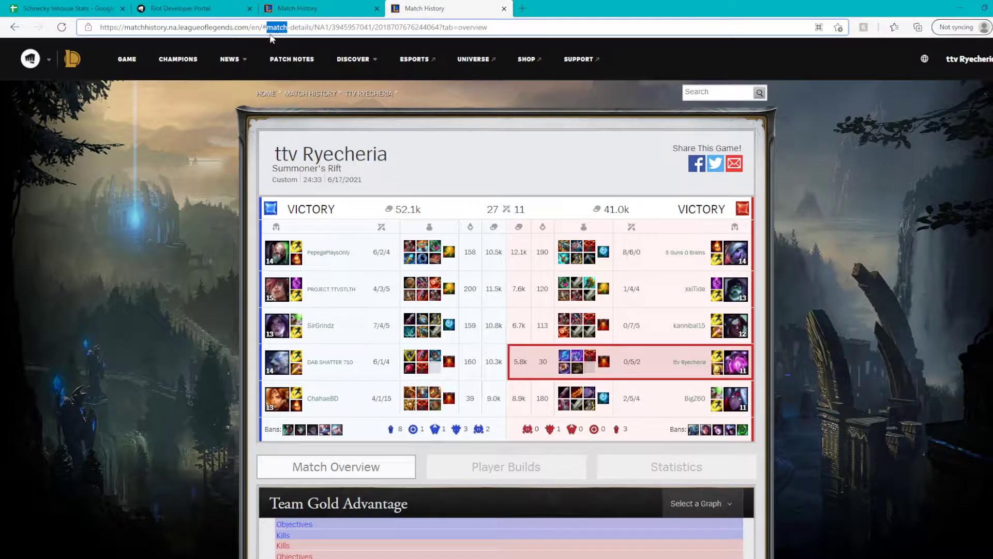
click(874, 372)
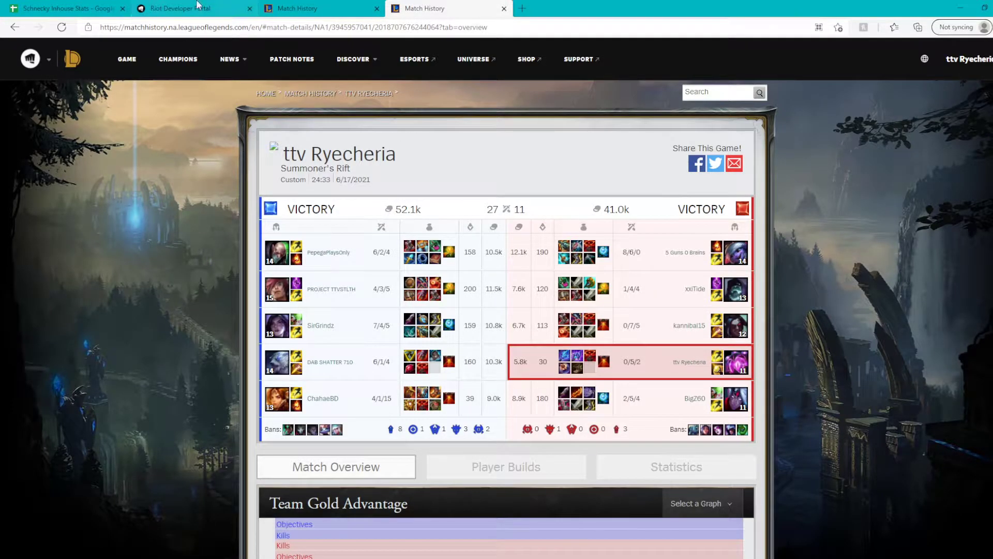
- Run Admin > Add Match with the pasted match history URL and a blank tournament code
click(83, 12)
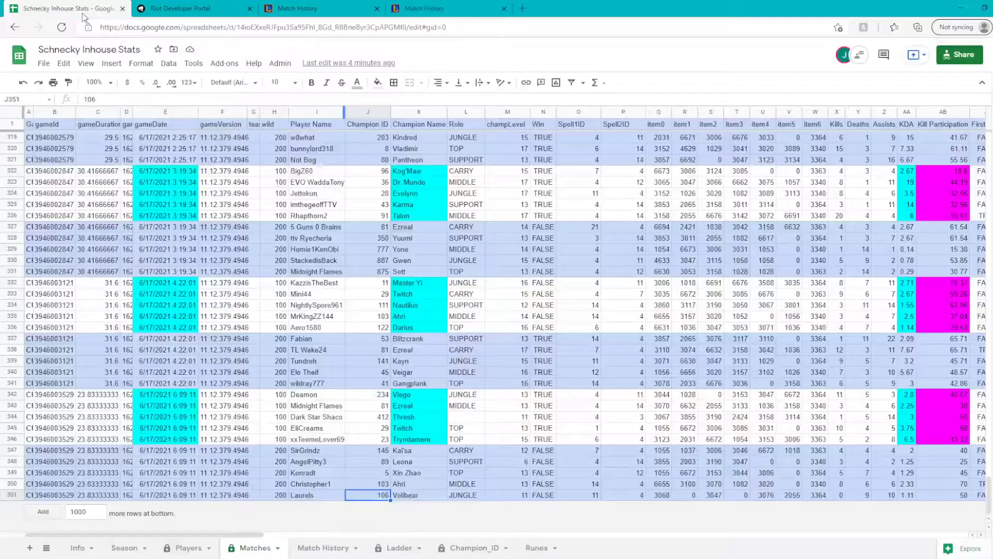
click(282, 66)
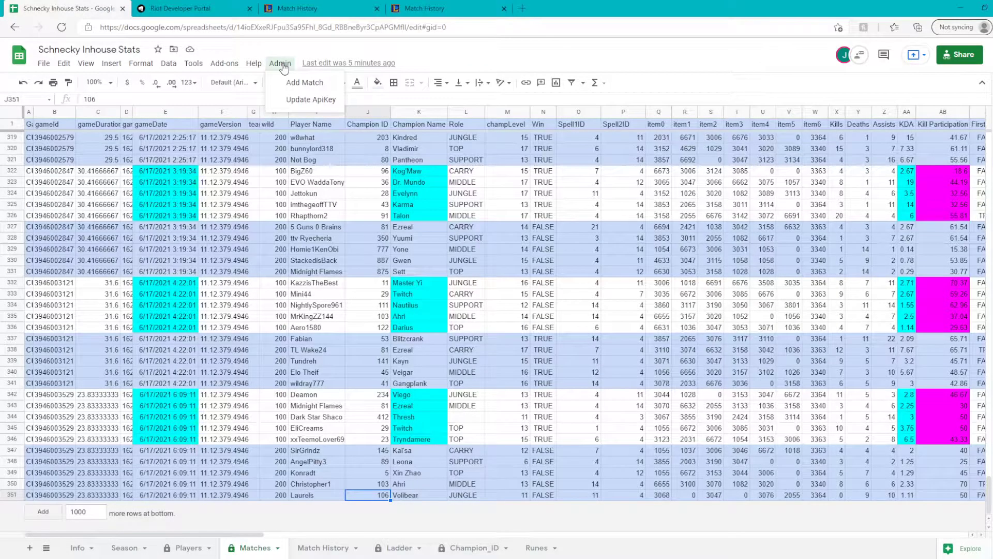
click(312, 86)
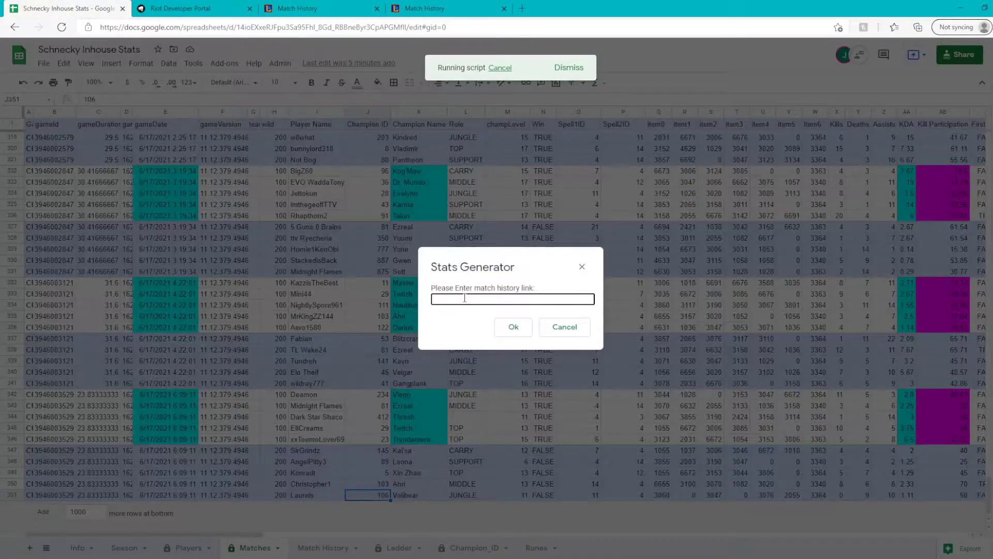
key(ctrl+v)
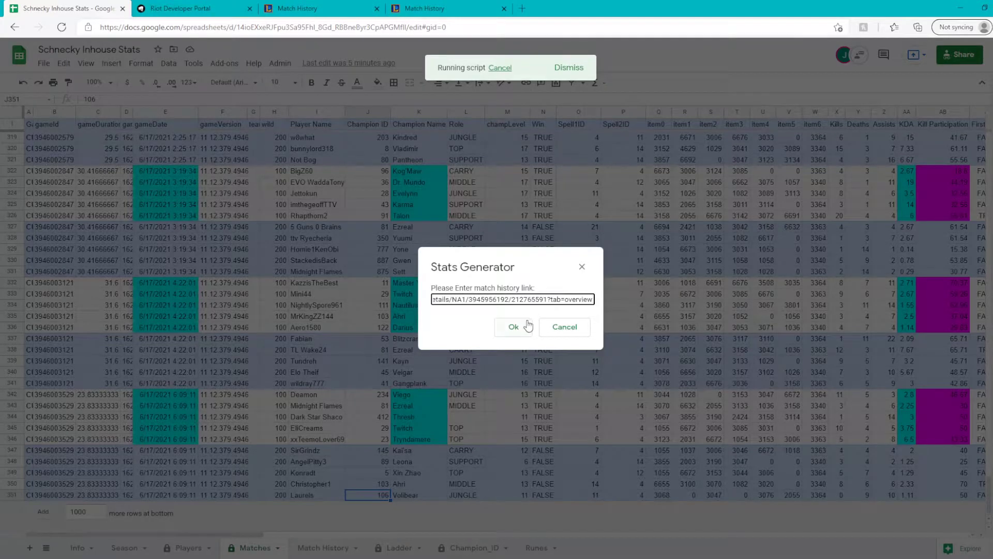
click(524, 326)
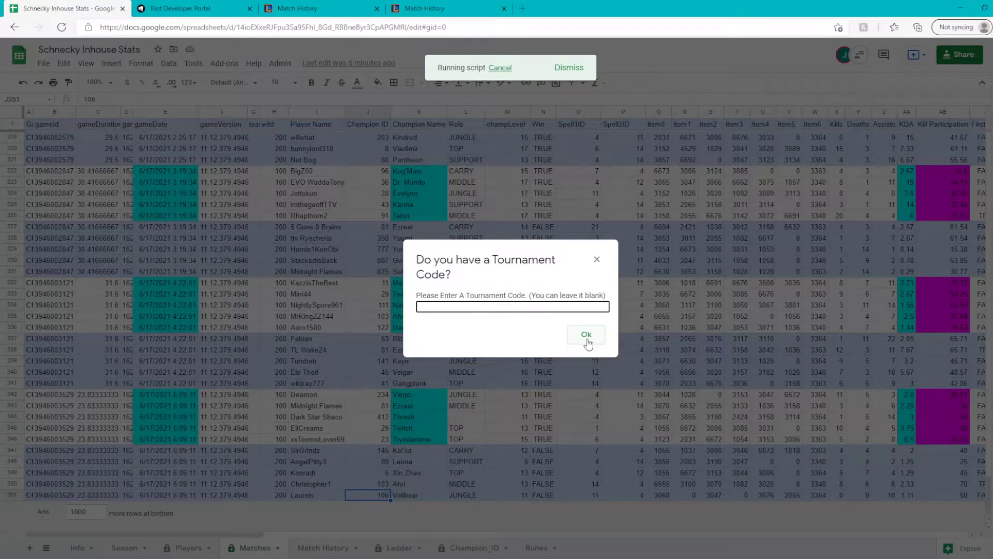
click(586, 335)
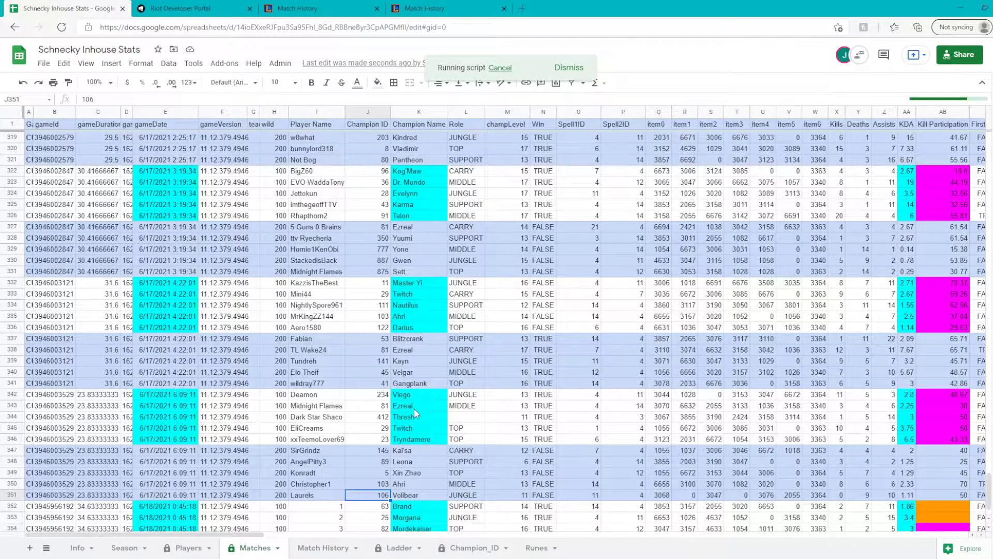
scroll(414, 408, down, 2)
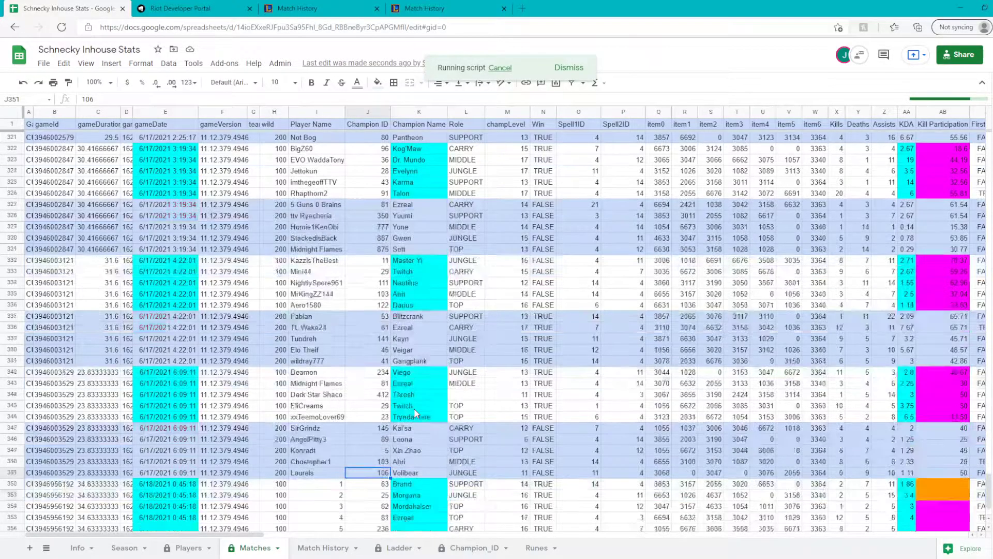
- On the Match History sheet, enter game number 1 in B36 and paste the match link into C36
click(317, 551)
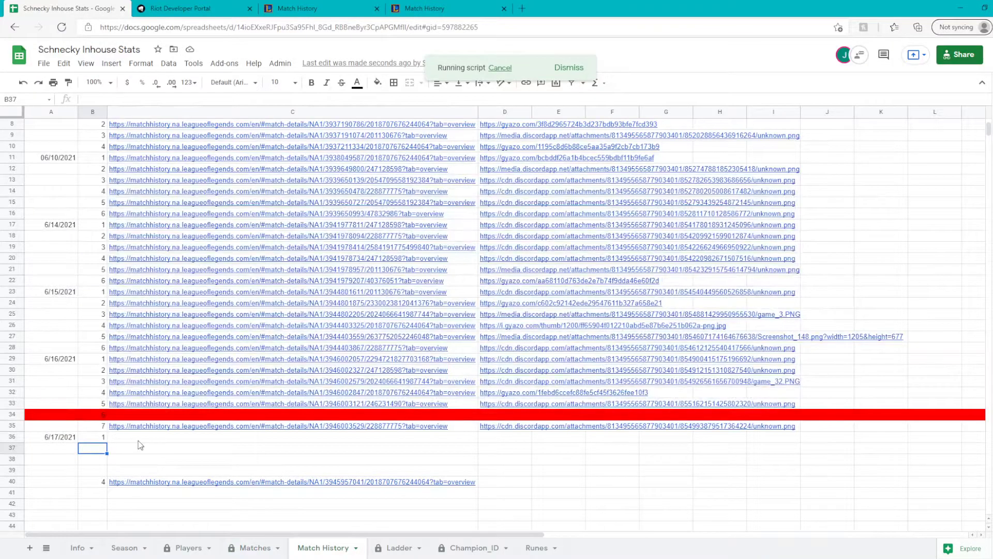
key(Up)
text(1)
key(Tab)
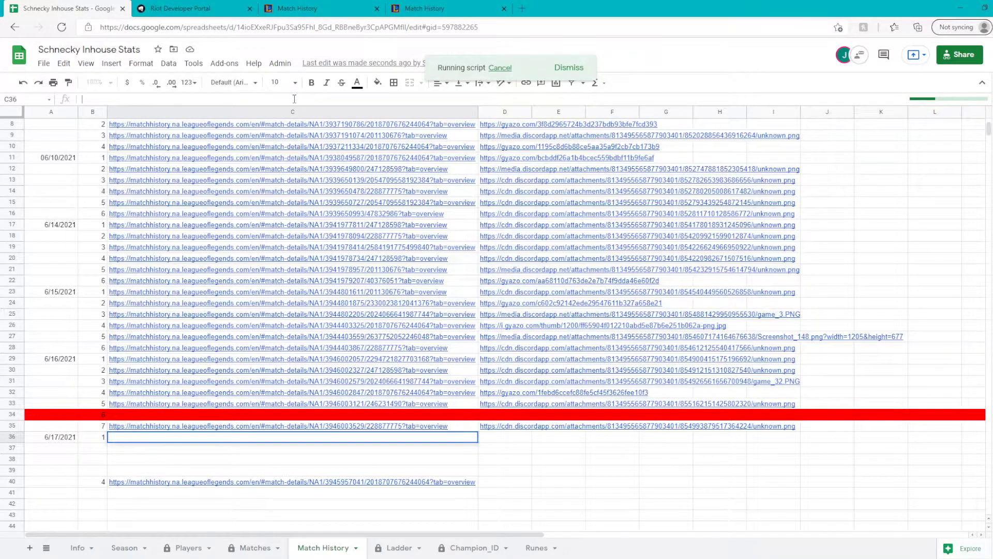
key(ctrl+v)
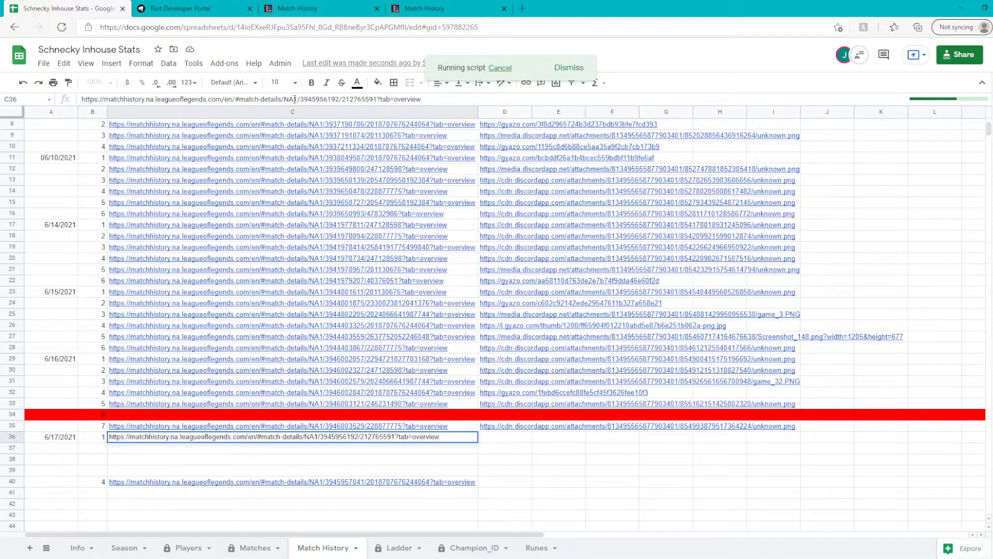
key(Tab)
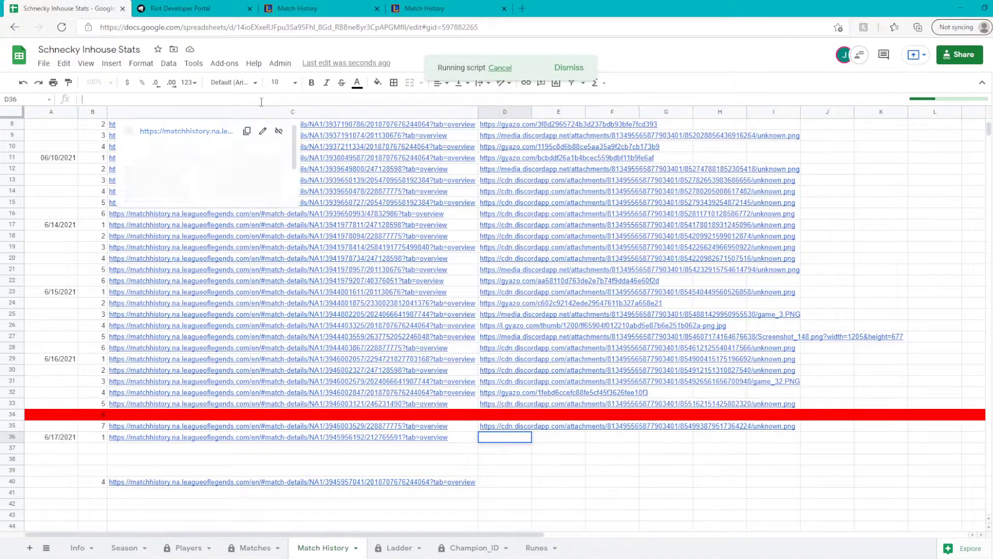
click(646, 472)
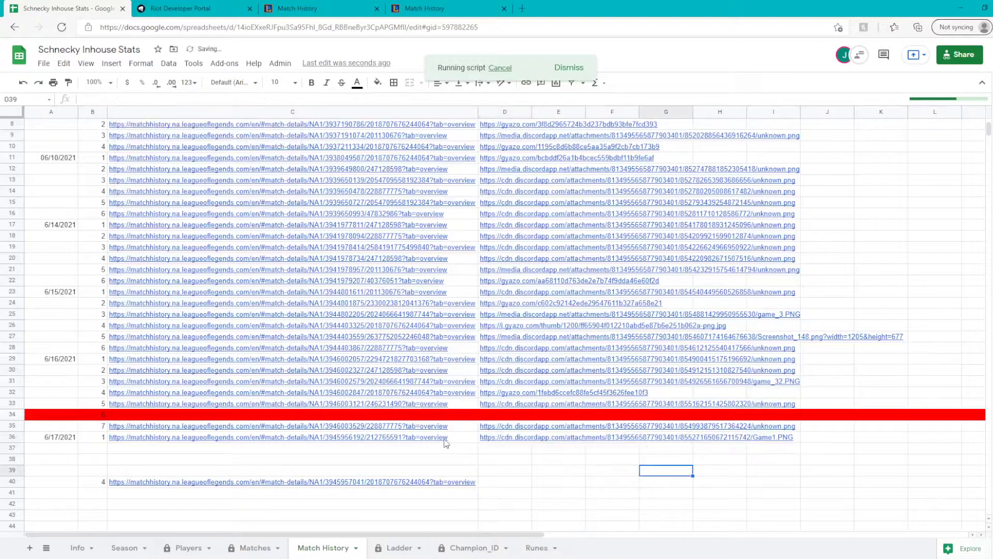
- On the Matches sheet, replace placeholders in I352–I353 with the first two player names
click(248, 548)
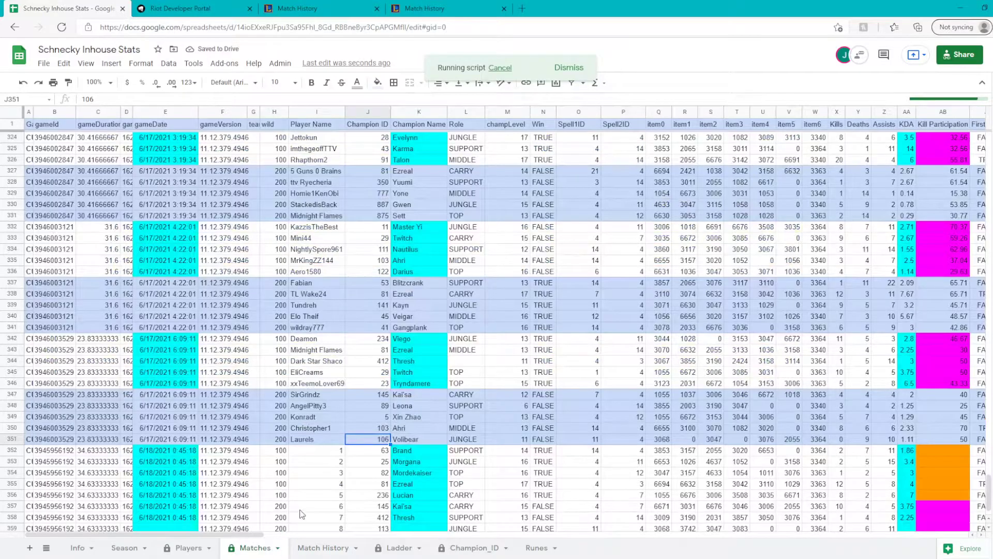
scroll(303, 514, down, 2)
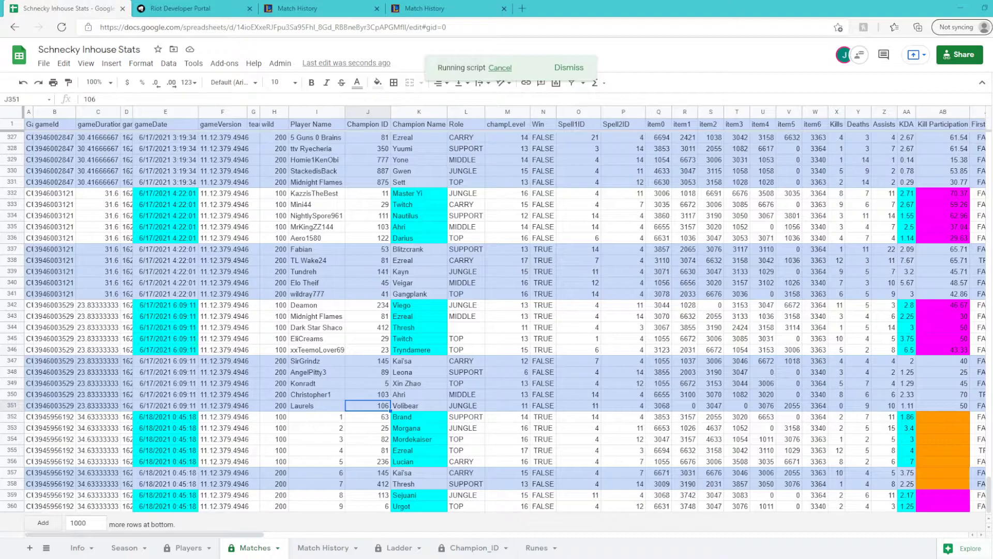
click(322, 415)
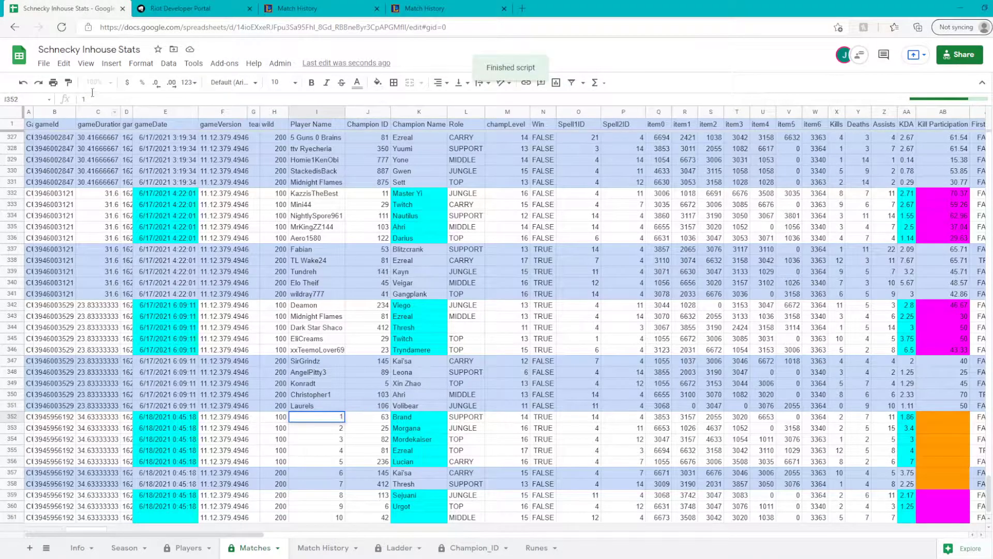
click(128, 99)
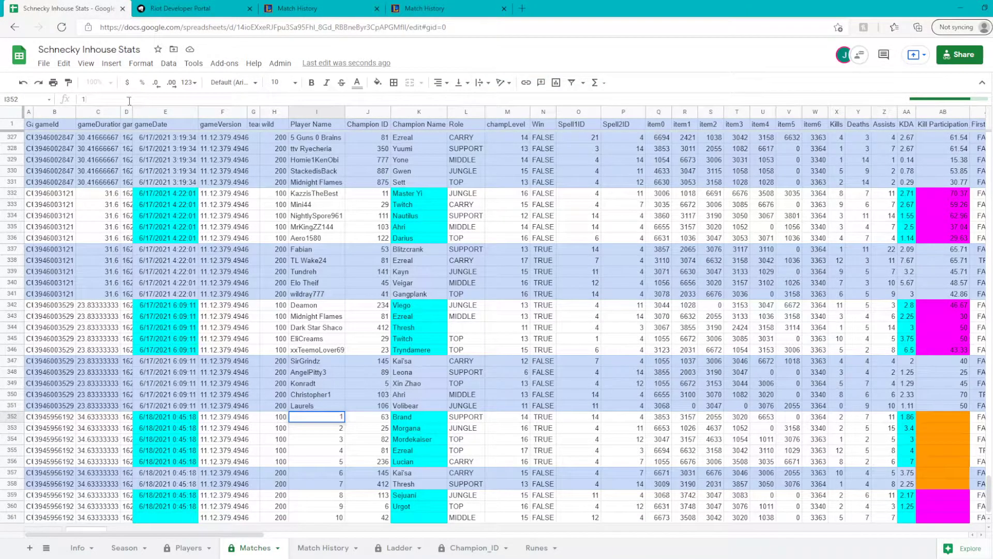
key(BackSpace)
text(Tur)
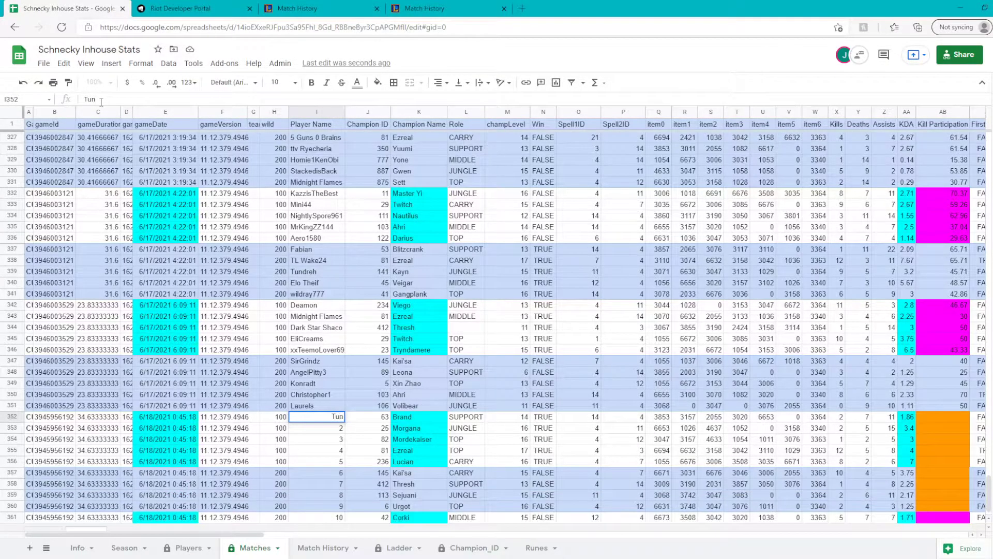
key(BackSpace)
text(ndreh)
key(Return)
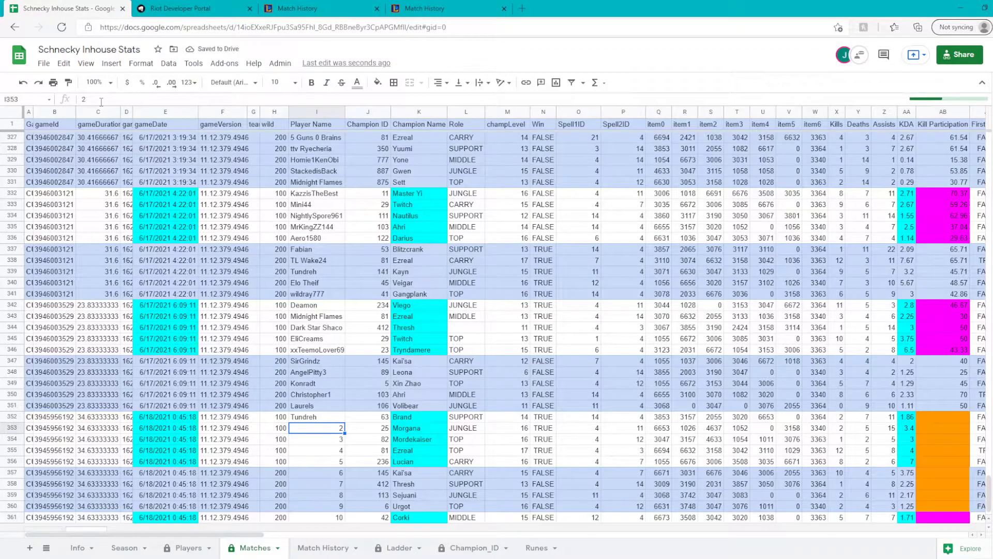
text(P)
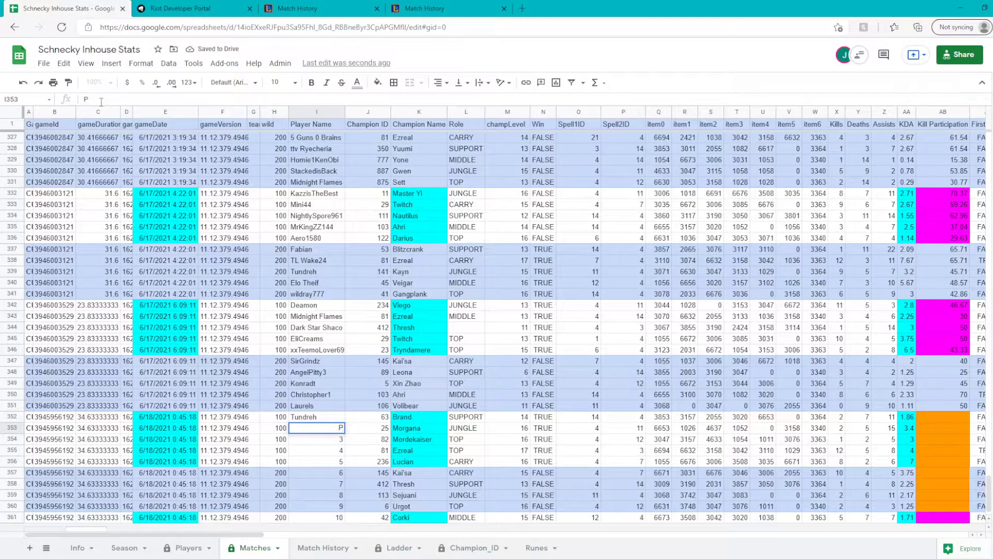
text(restonownzu22)
key(Return)
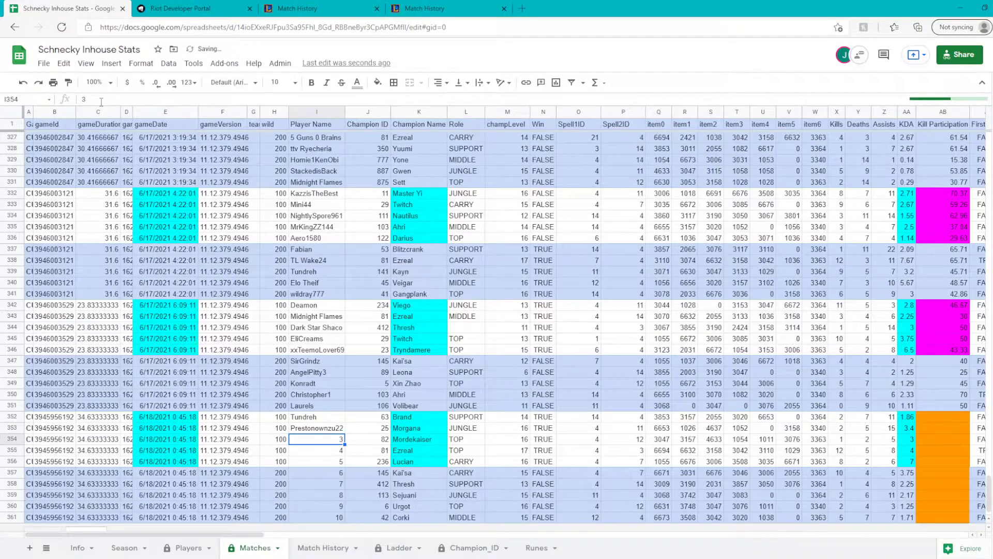
- Enter the next four player names in I354–I357
text(Gree)
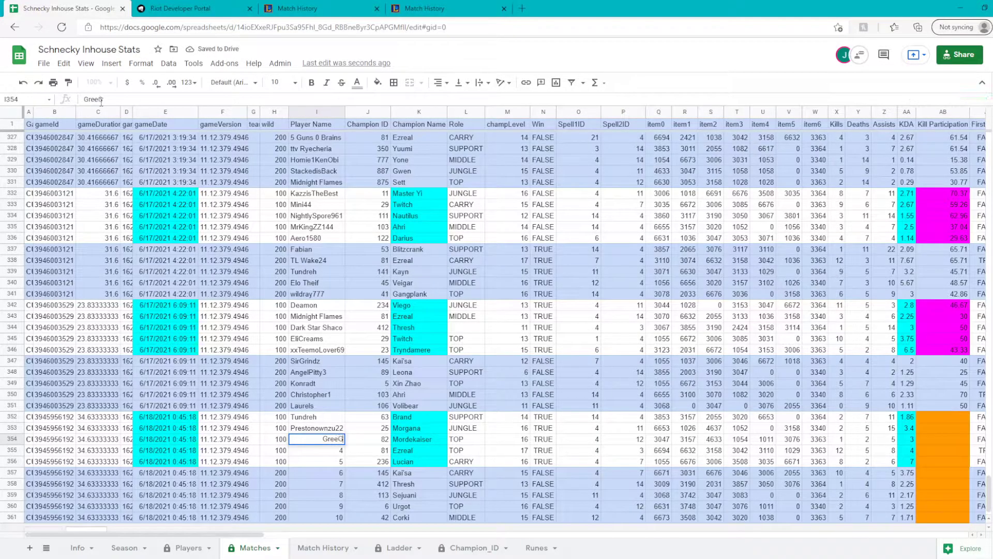
text(G)
key(BackSpace)
text(boGreebo)
key(Return)
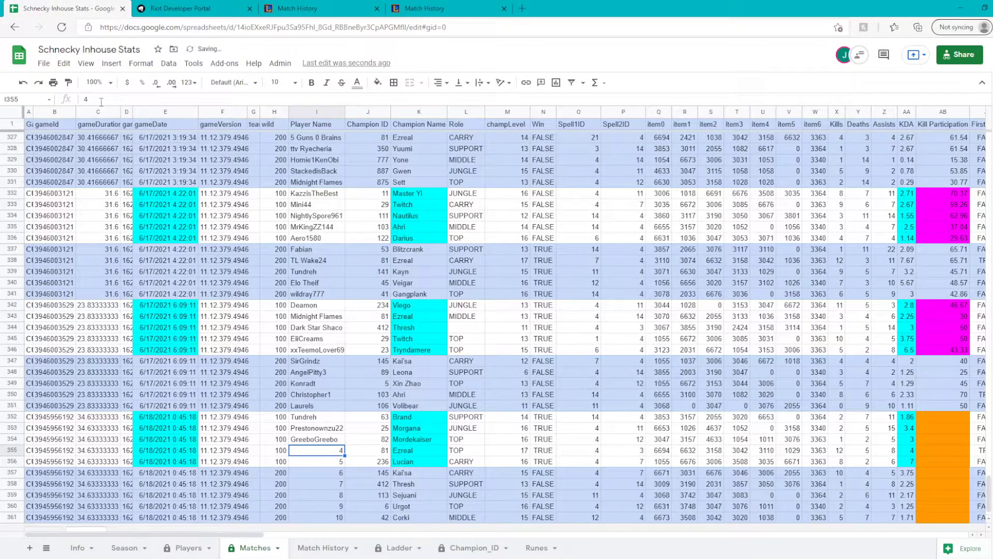
text(Prim)
key(Return)
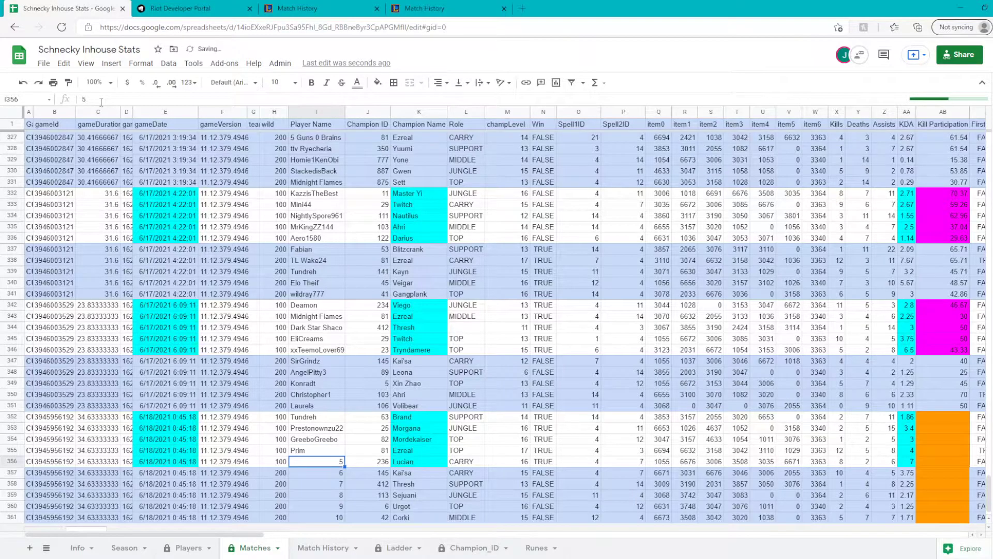
text(imthe)
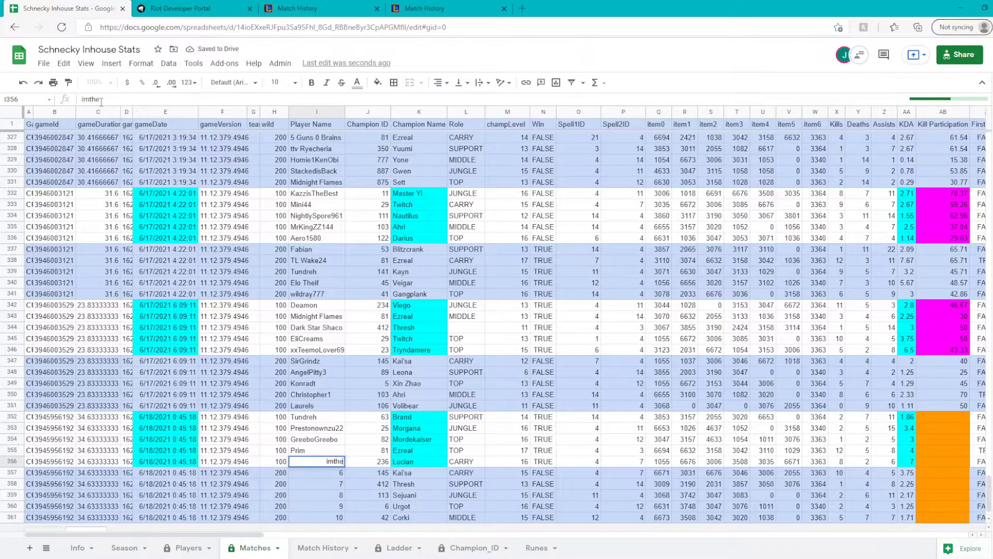
text(greoftt)
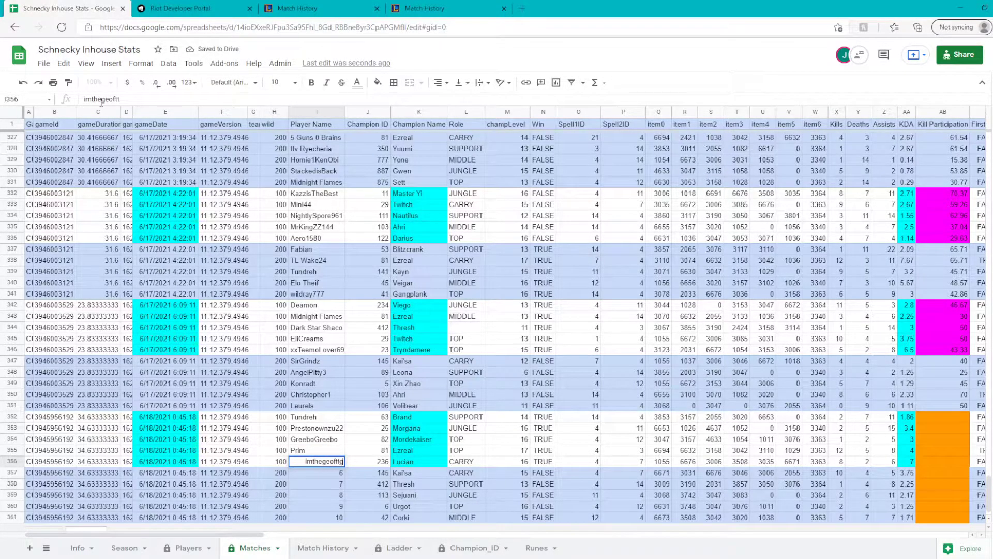
text(v)
key(Return)
text(Rev3n)
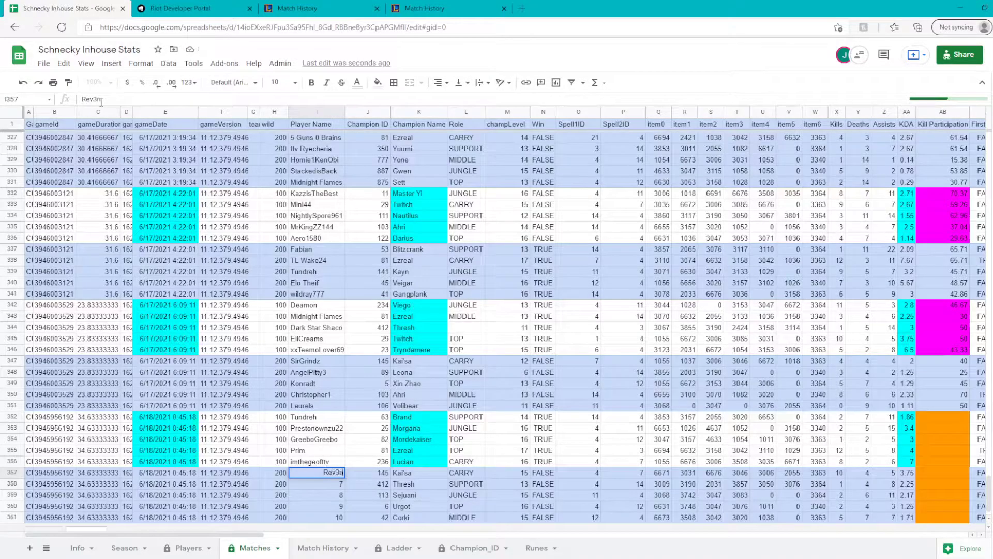
key(Return)
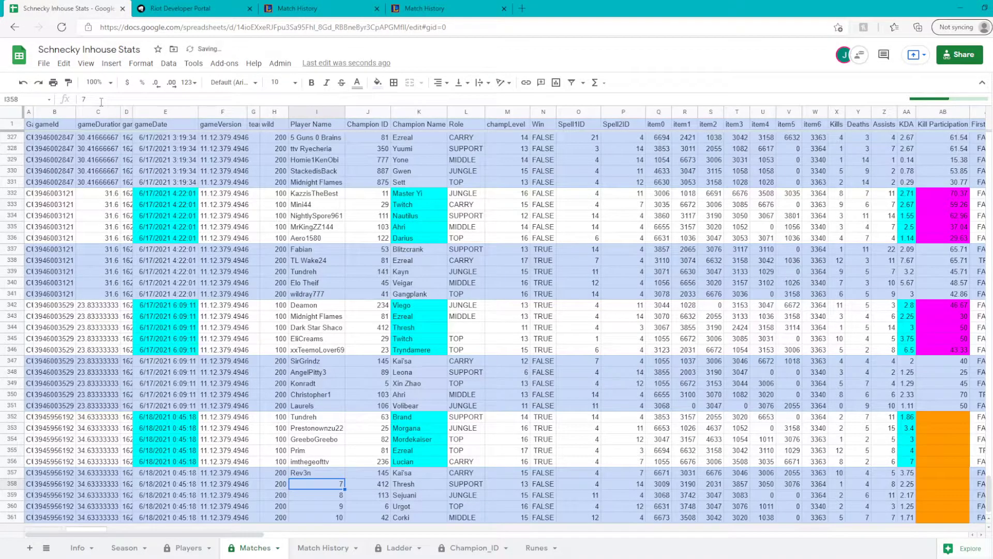
- Enter the remaining player names in I358–I361
text(b)
key(BackSpace)
text(BidZenWa)
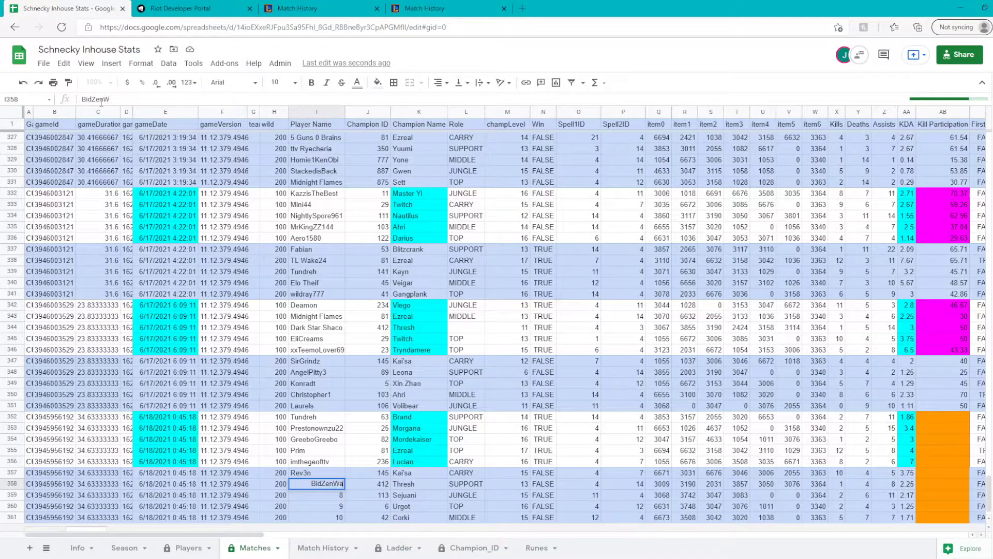
text(rfock)
key(Return)
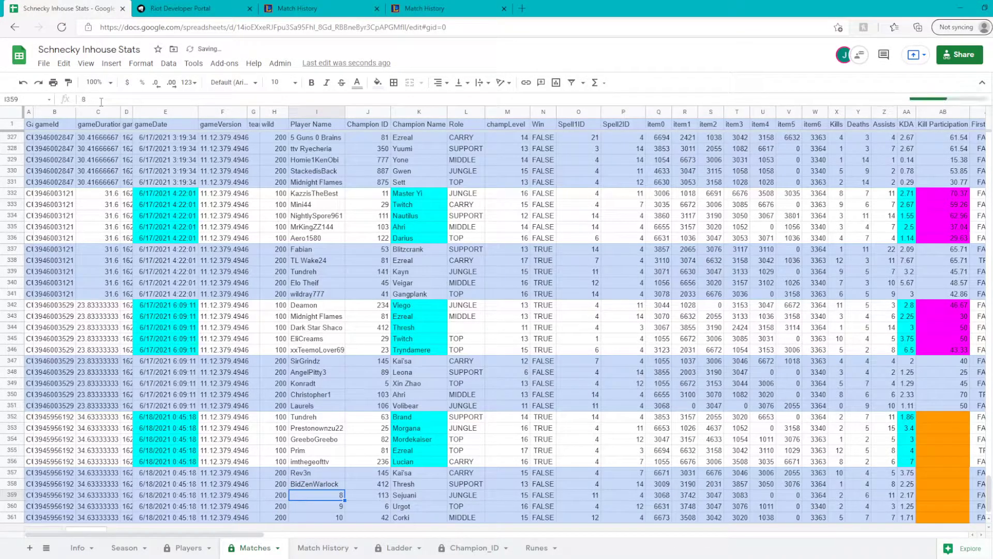
text(Sn)
text(oopy)
key(Return)
text(Zerker)
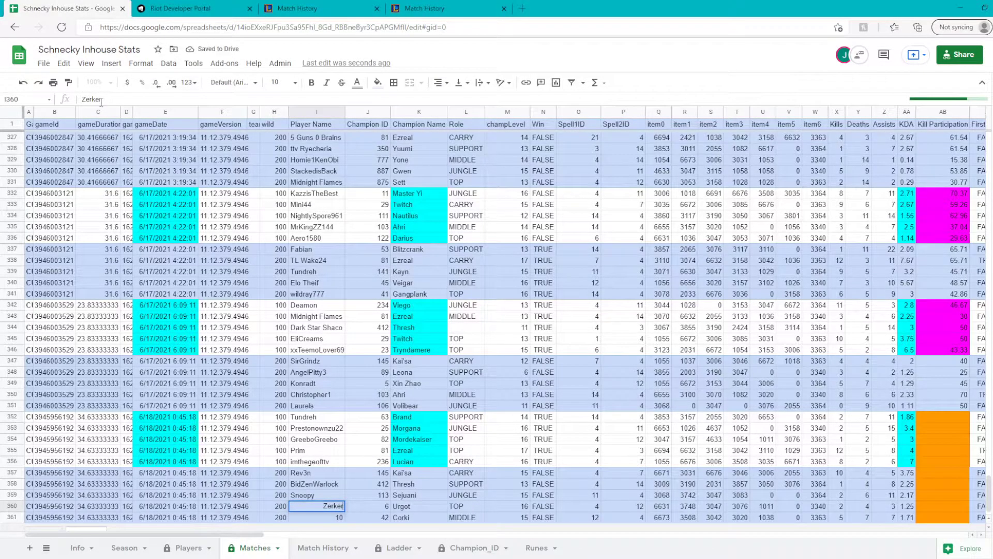
text(1234)
key(Return)
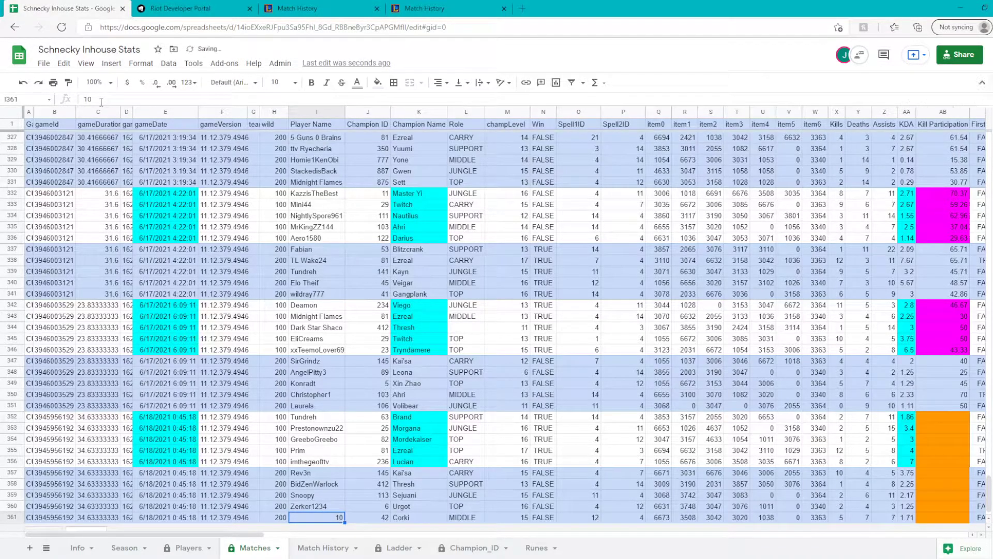
text(Aspe)
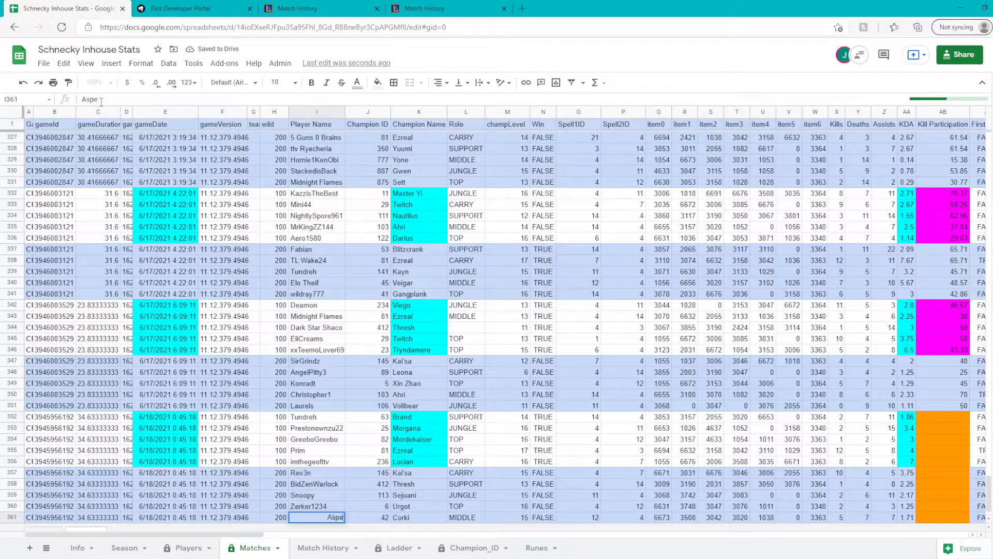
text(ctofcan)
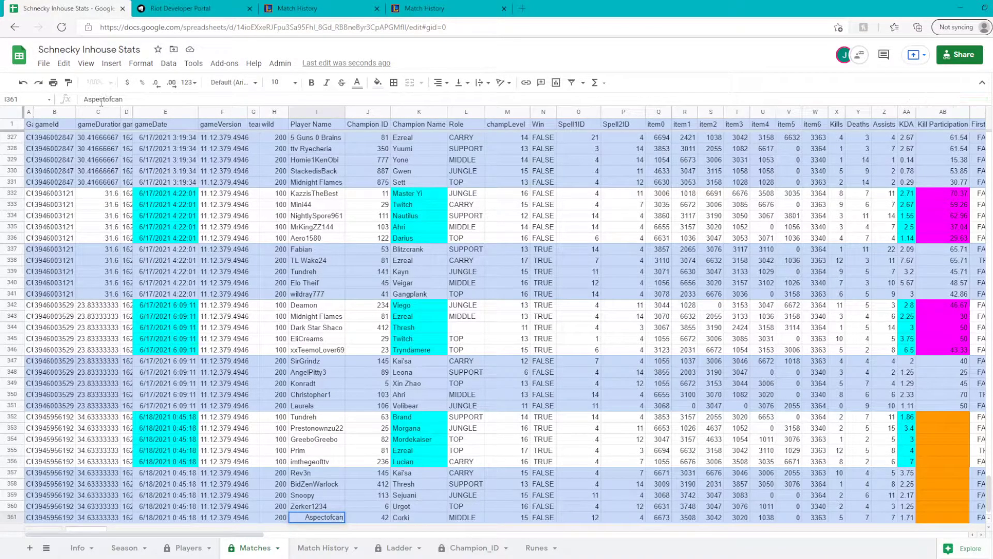
text(d3r)
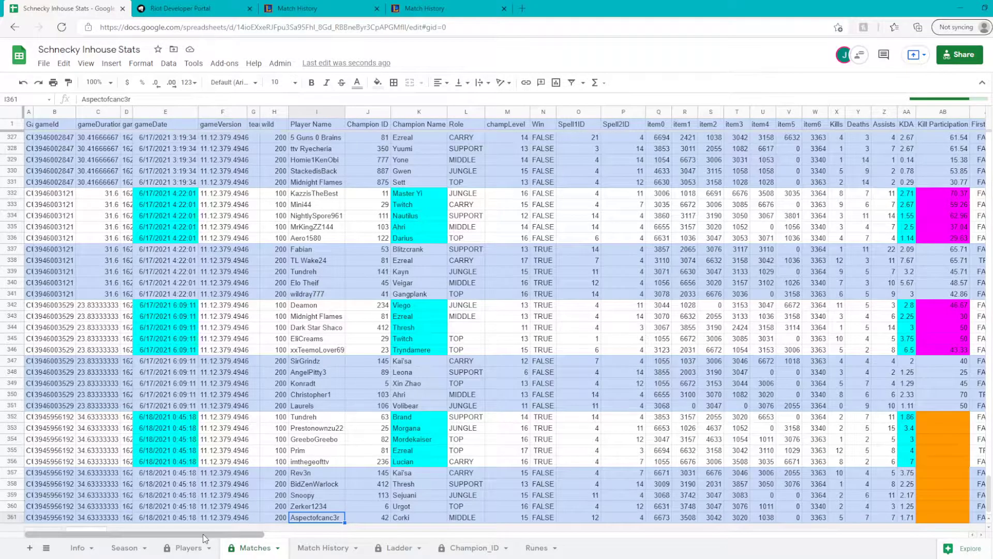
scroll(217, 536, right, 2)
scroll(216, 540, left, 2)
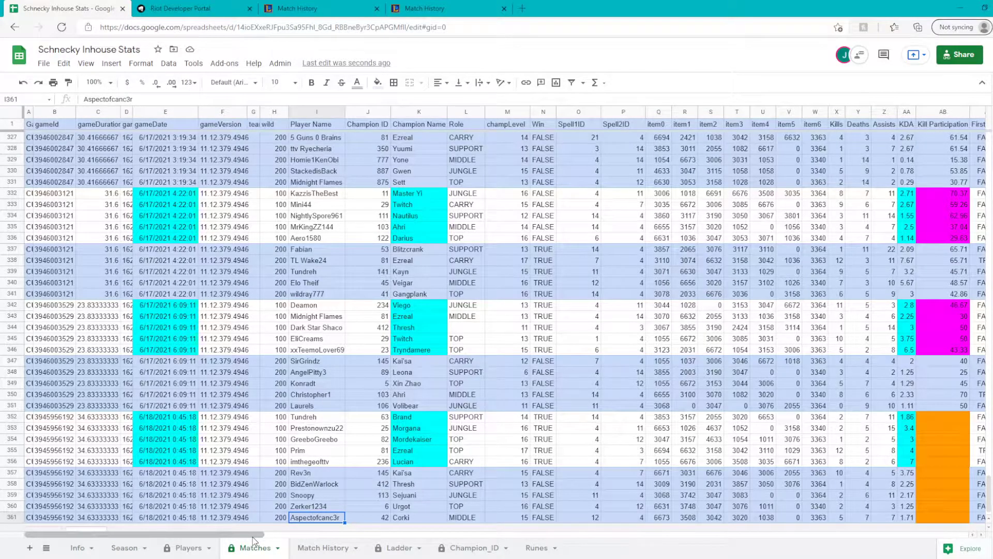
scroll(253, 536, right, 1)
scroll(266, 541, right, 1)
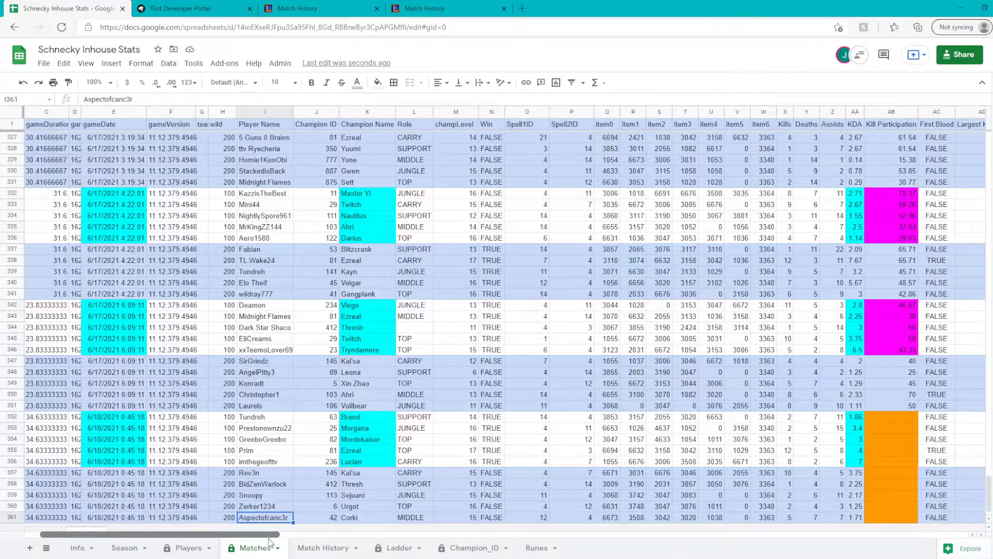
scroll(288, 540, right, 1)
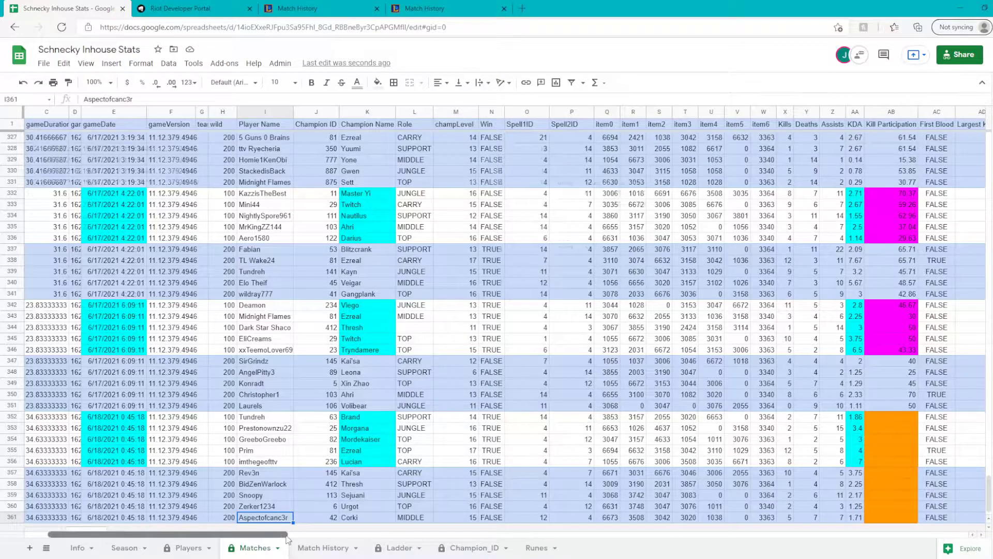
drag(288, 540, 420, 553)
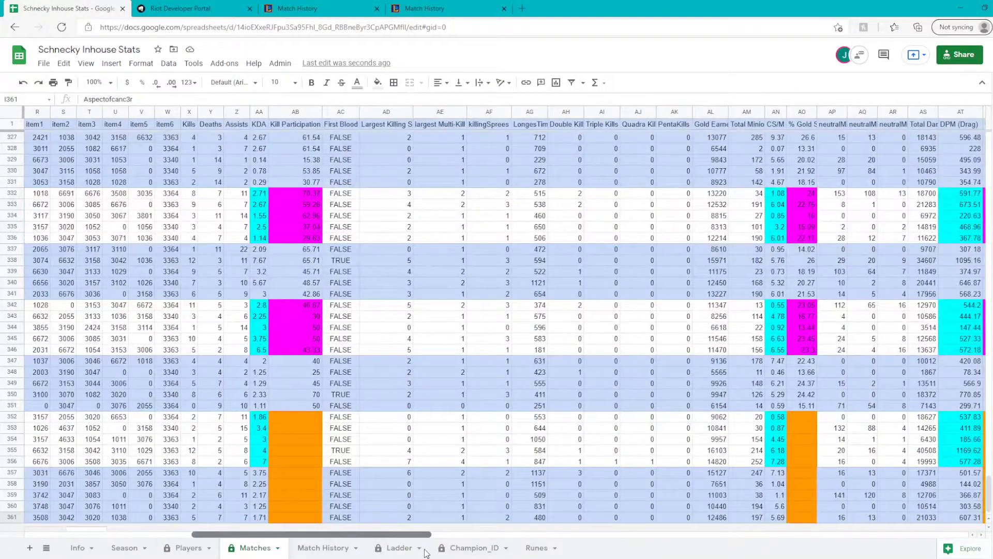
click(400, 548)
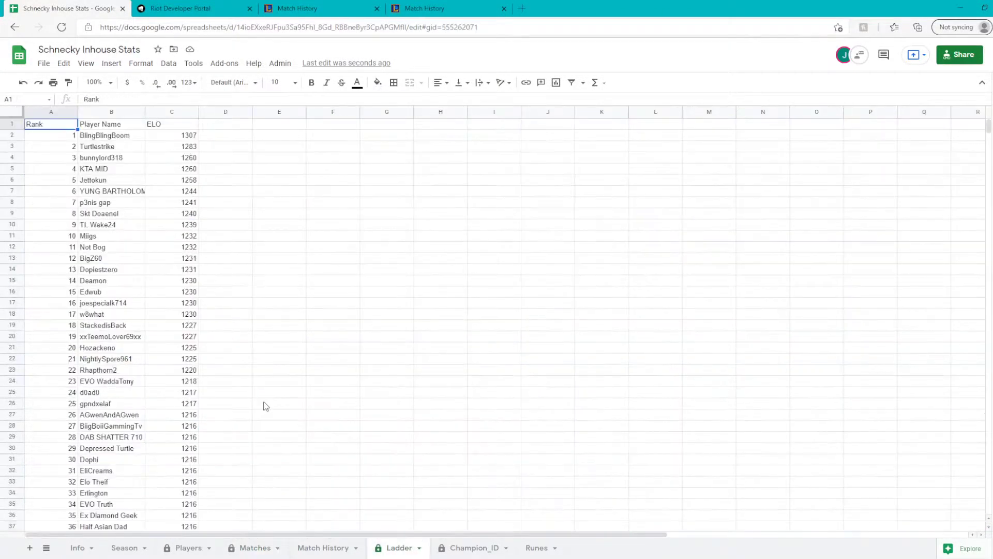
- Copy the Kill Participation formula in AB351 down to row 361
click(270, 553)
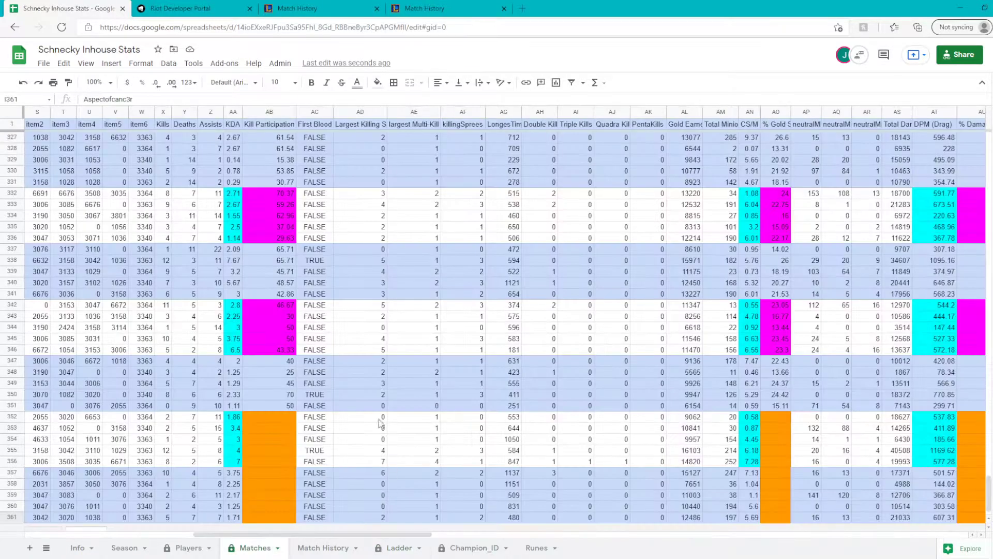
click(273, 406)
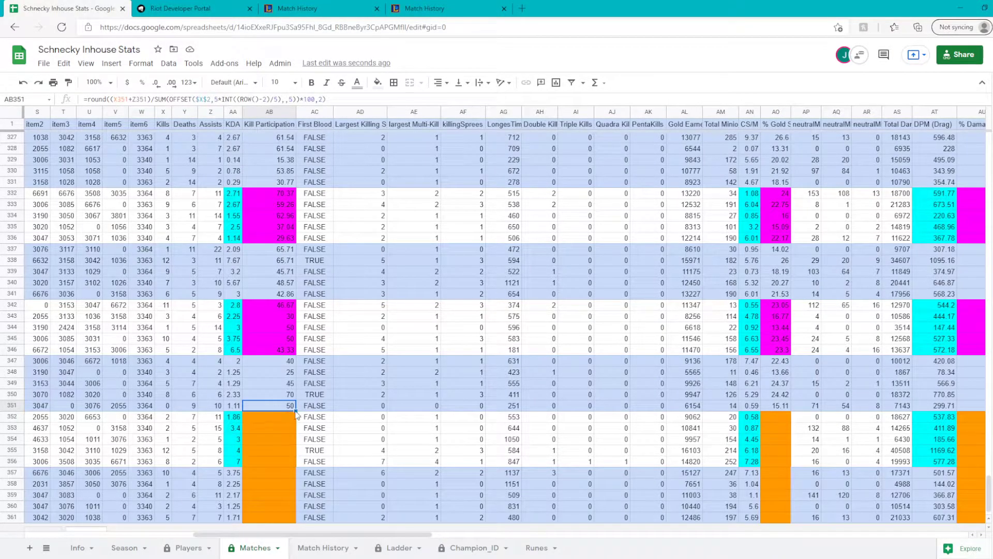
drag(296, 410, 296, 521)
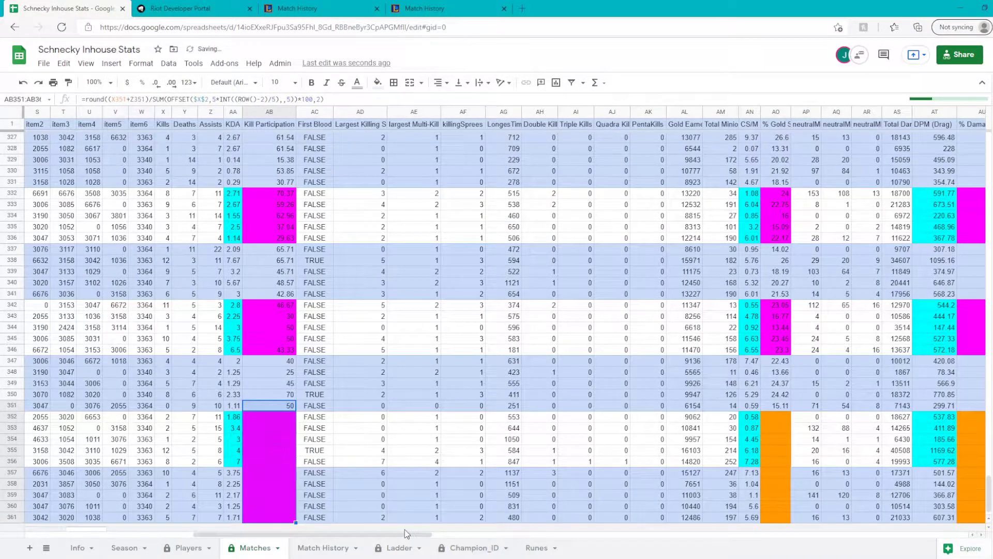
drag(395, 536, 509, 537)
- Fill the gold share (AO) and damage share (AU) formulas from row 351 down to 361
click(367, 404)
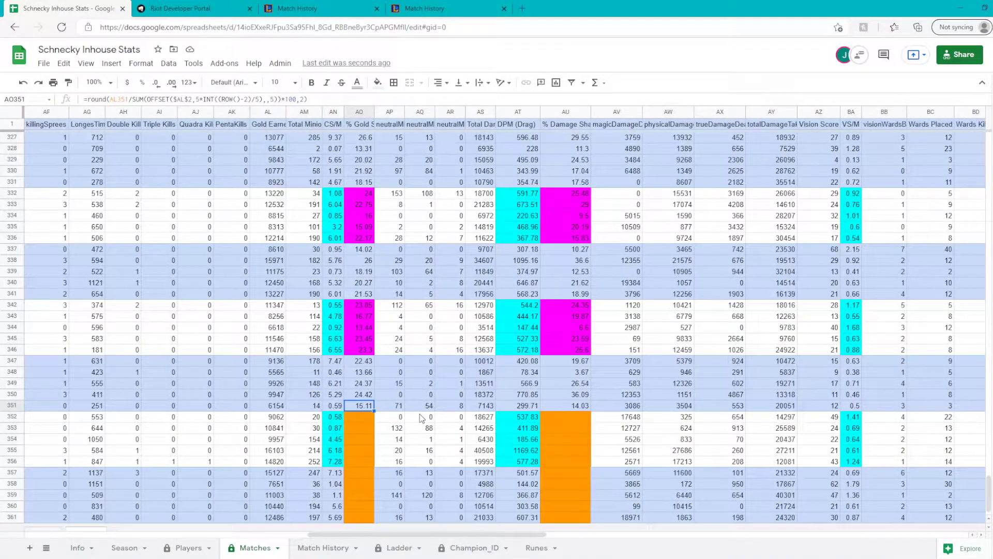
key(ctrl+shift+Down)
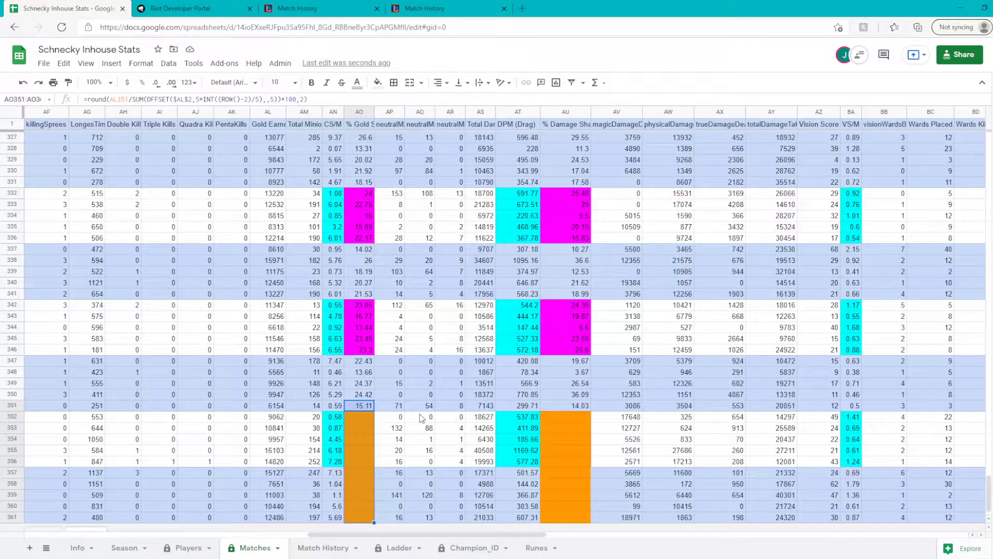
key(ctrl+d)
double_click(579, 406)
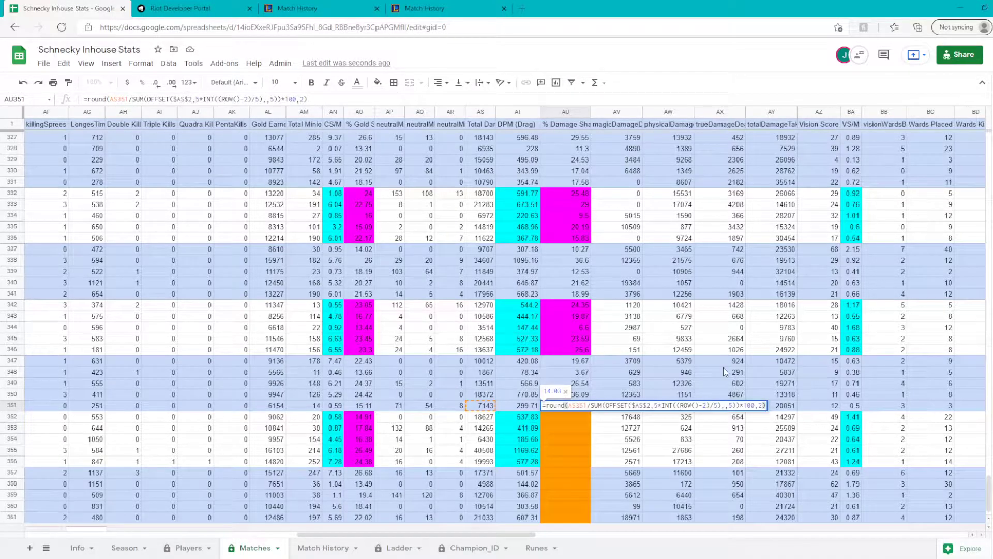
key(Escape)
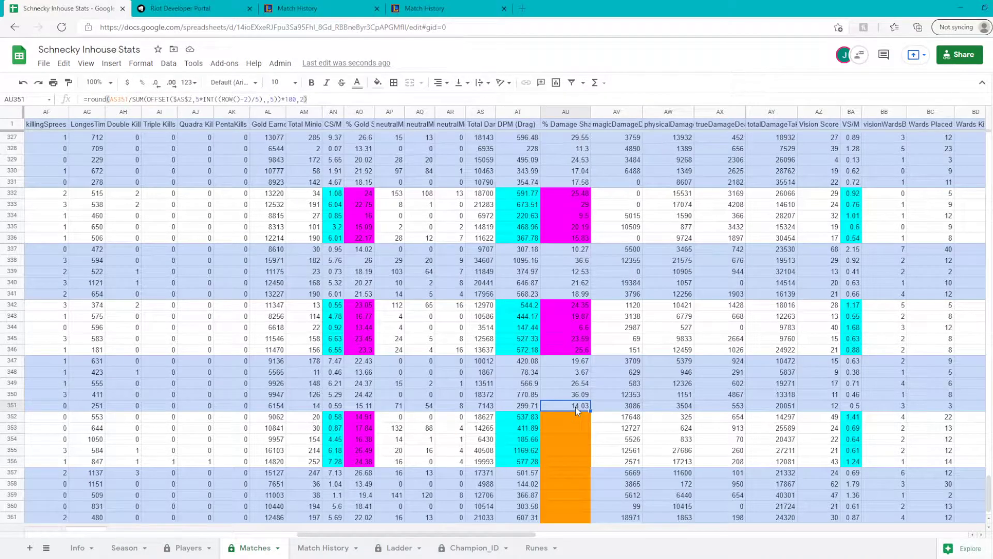
key(ctrl+shift+Down)
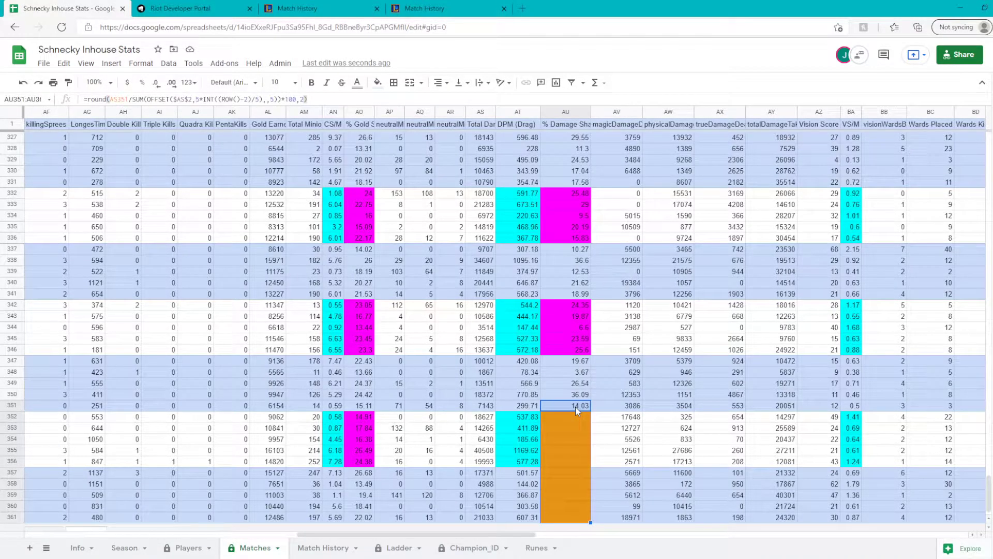
key(Delete)
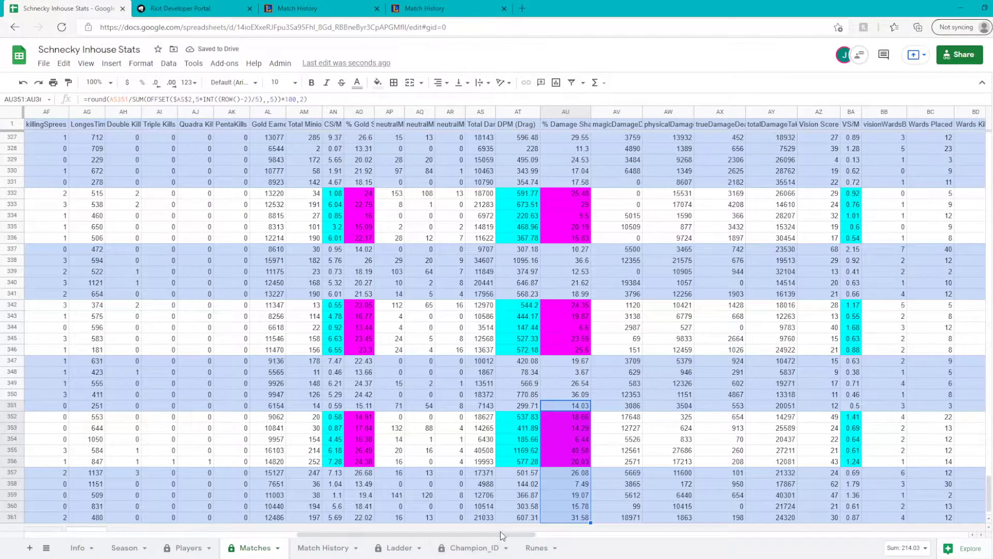
- Scroll right to columns BZ–CW to show Fantasy Score and ELO for rows 352–361
drag(486, 538, 977, 540)
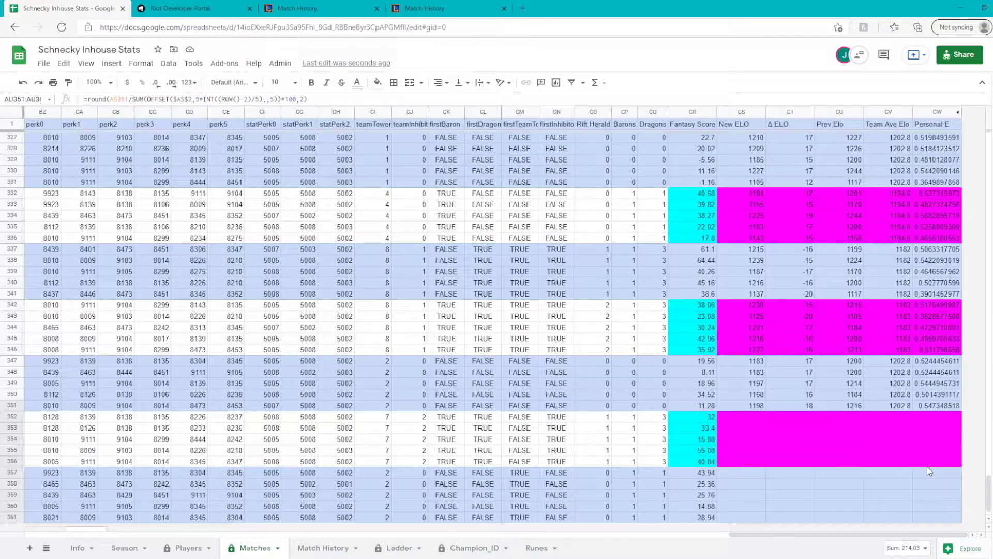
- Fill the New ELO and Δ ELO formulas down from row 351 to row 361
click(761, 406)
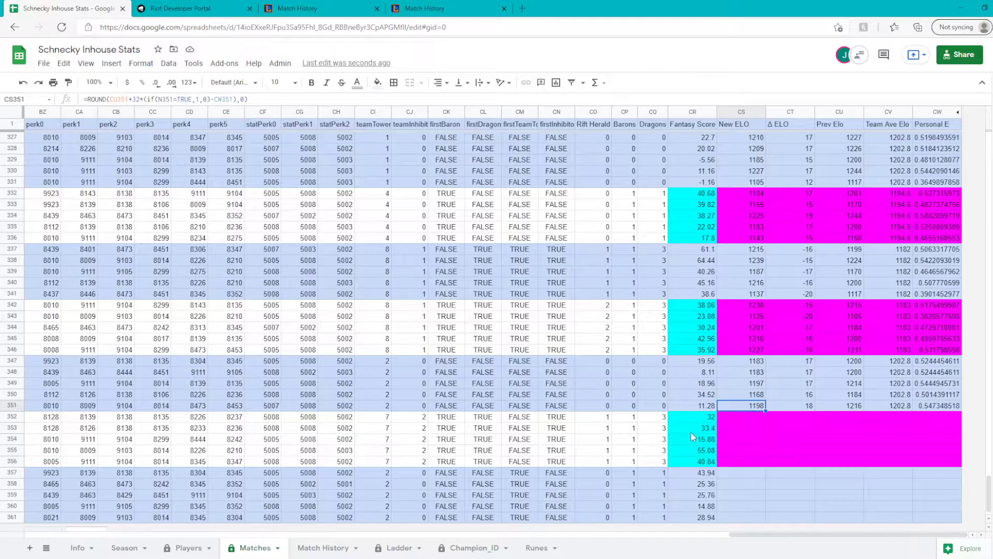
key(ctrl+shift+Down)
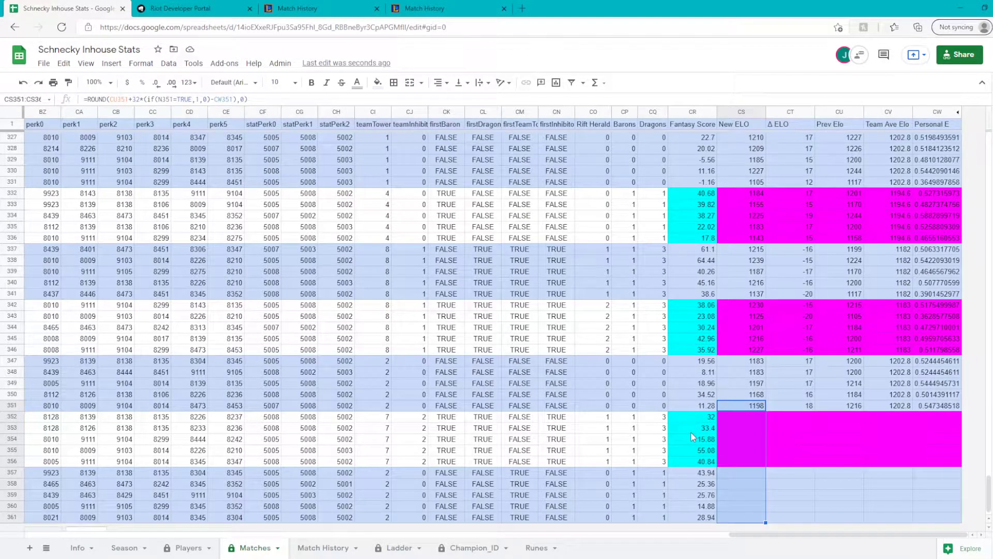
key(Delete)
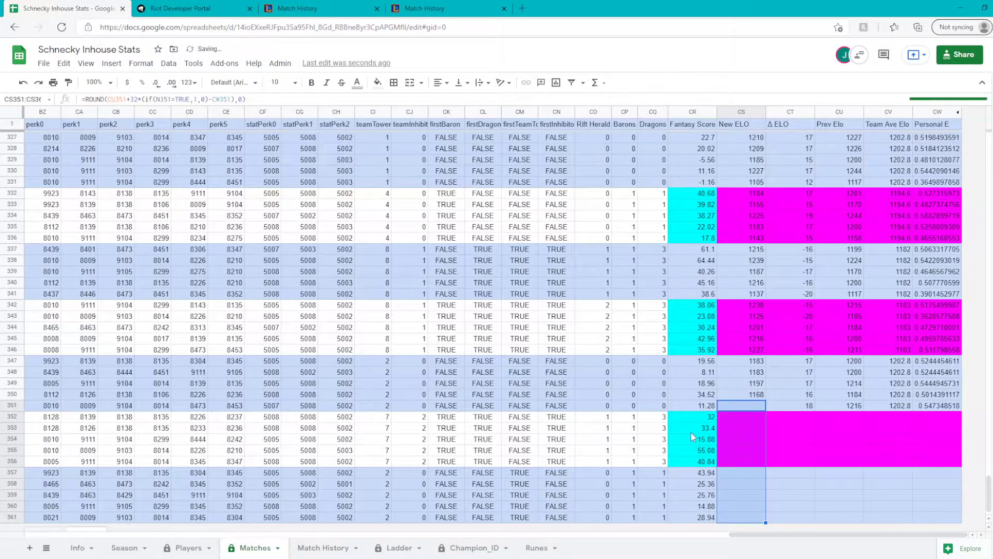
key(ctrl+d)
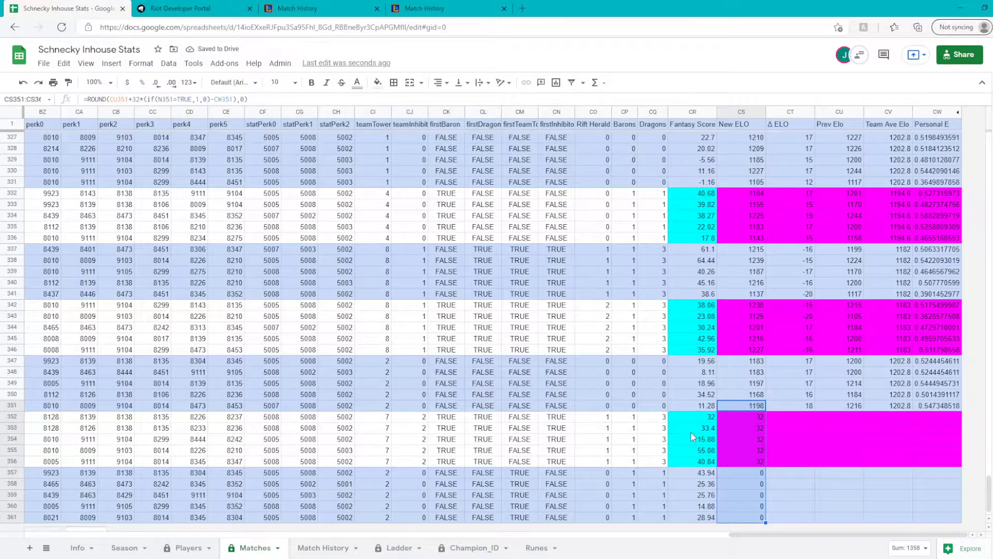
key(Right)
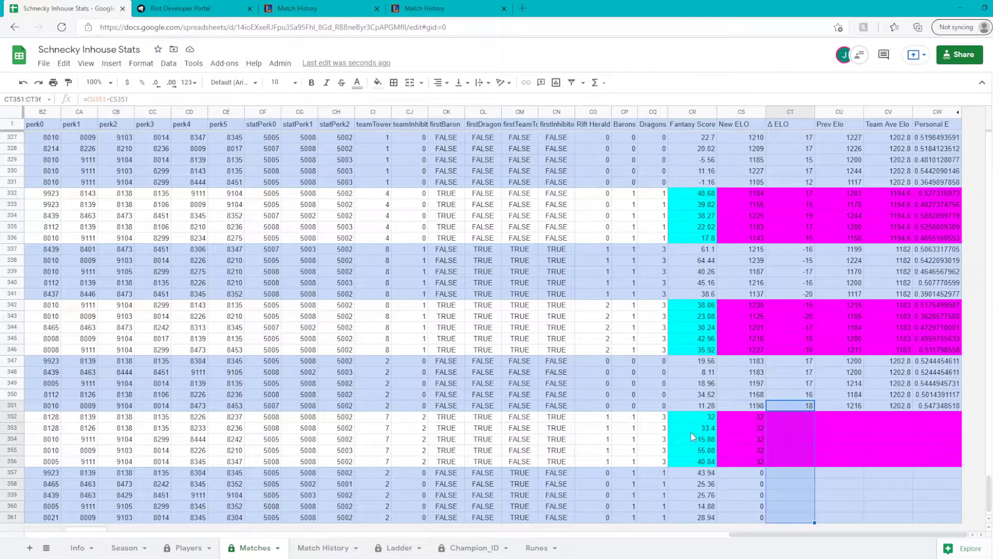
key(ctrl+d)
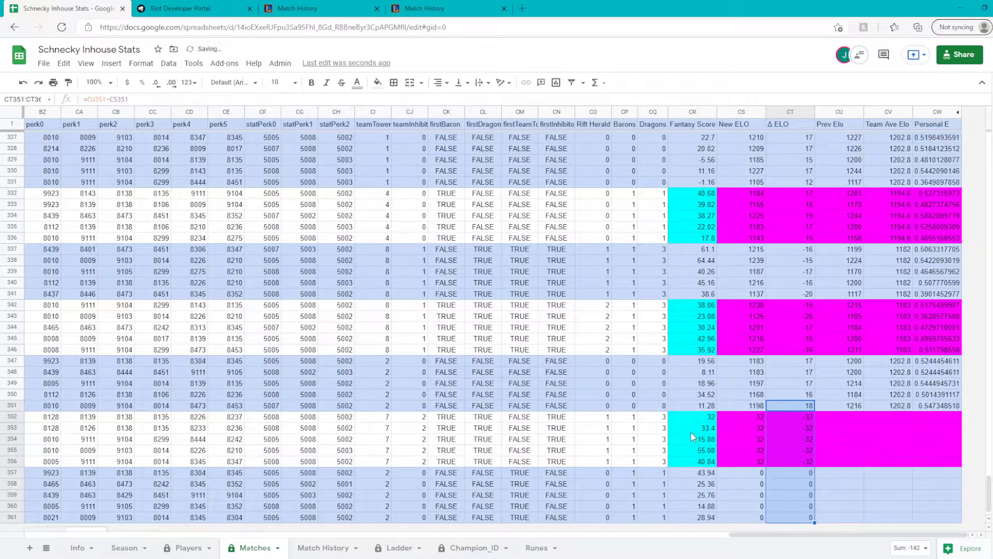
- Fill the Prev Elo, Team Ave Elo and personal rating formulas down to row 361
key(Right)
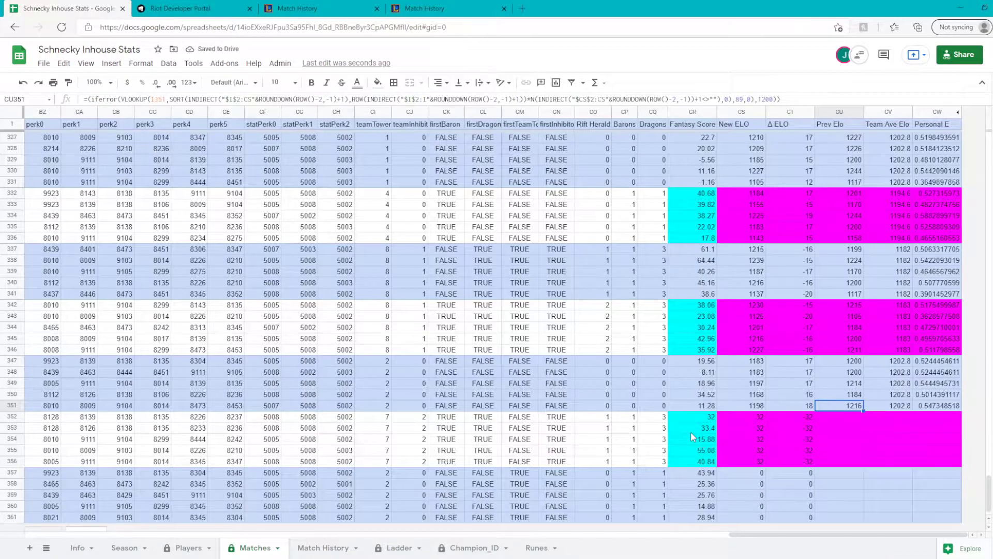
key(ctrl+shift+Down)
key(ctrl+d)
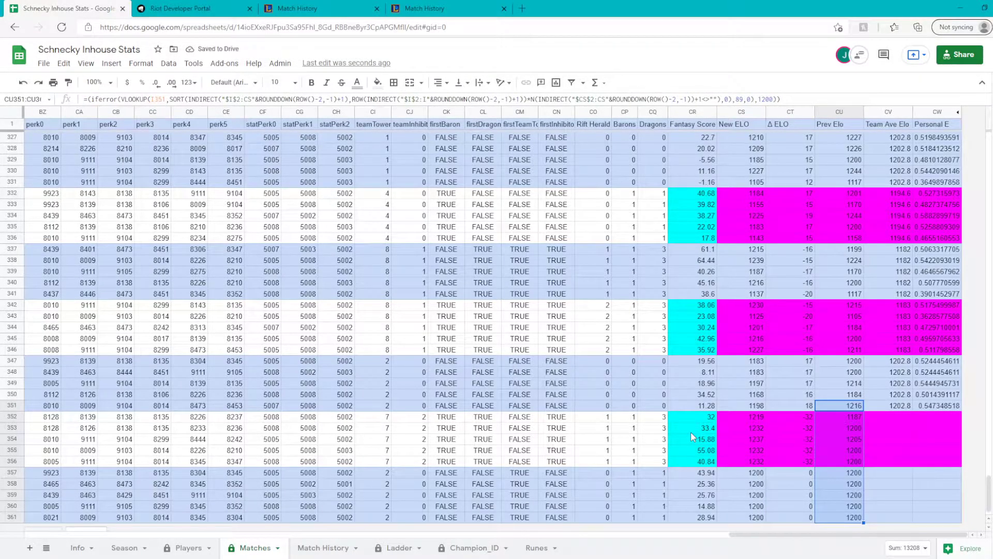
key(Right)
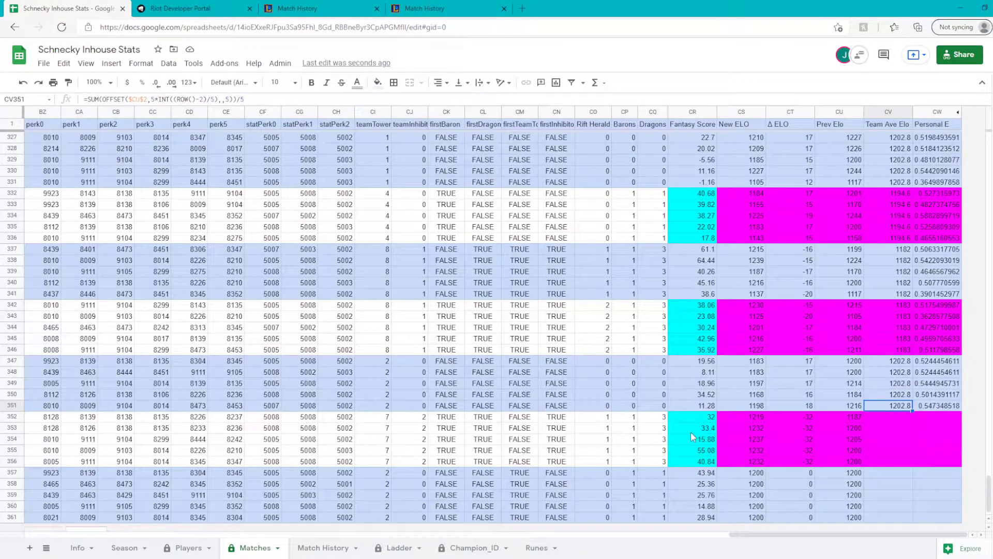
click(836, 417)
click(889, 408)
key(ctrl+shift+Down)
key(ctrl+d)
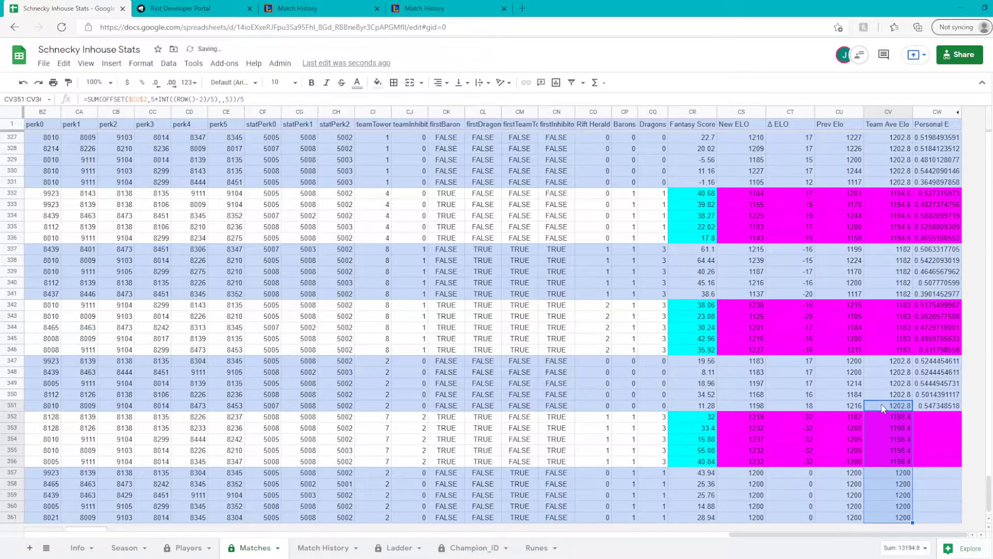
key(Right)
key(ctrl+shift+Down)
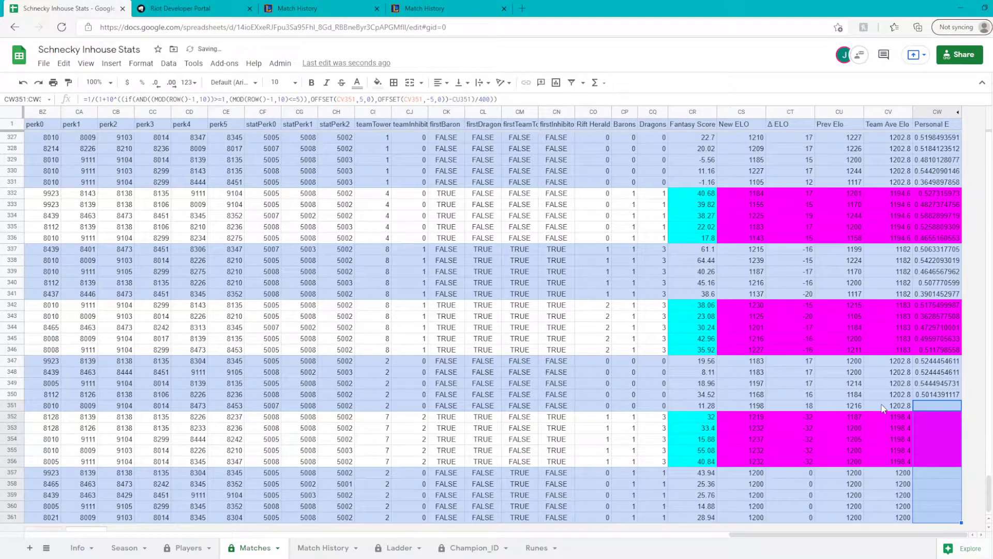
key(ctrl+d)
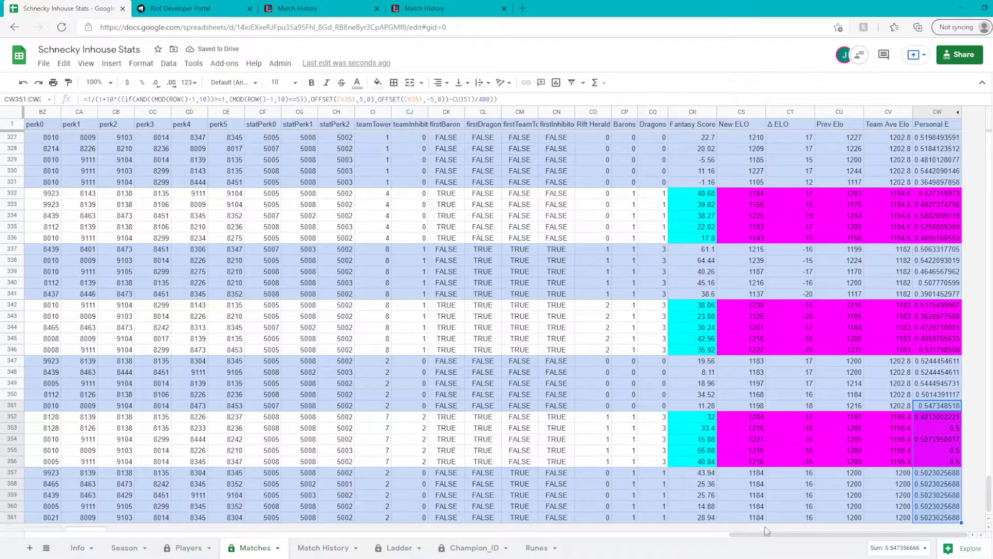
- Select the New ELO, Δ ELO, Prev Elo, Team Ave Elo and personal rating columns to read their sums
mouse_move(778, 536)
mouse_down()
mouse_move(740, 534)
mouse_move(785, 528)
mouse_up()
drag(741, 112, 790, 111)
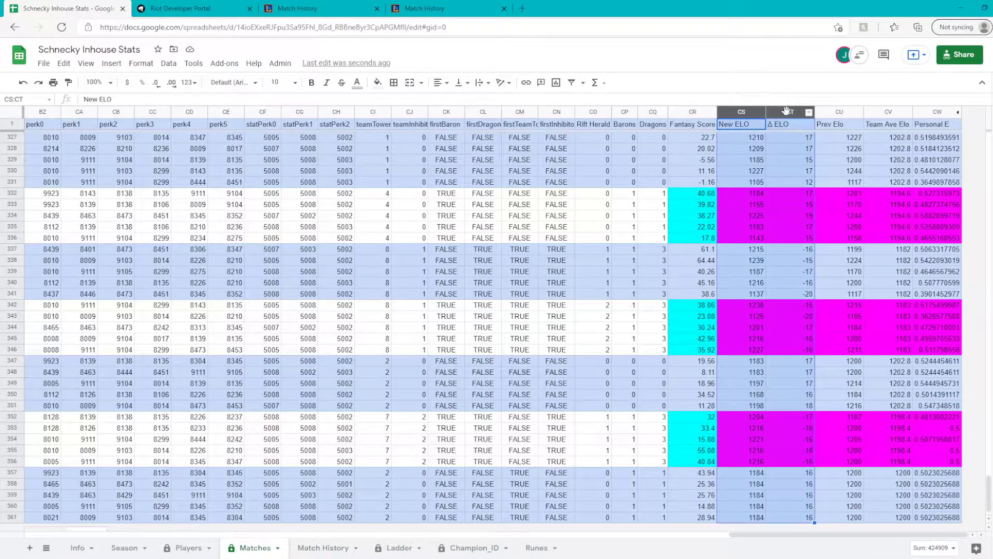
click(846, 109)
click(886, 109)
click(925, 107)
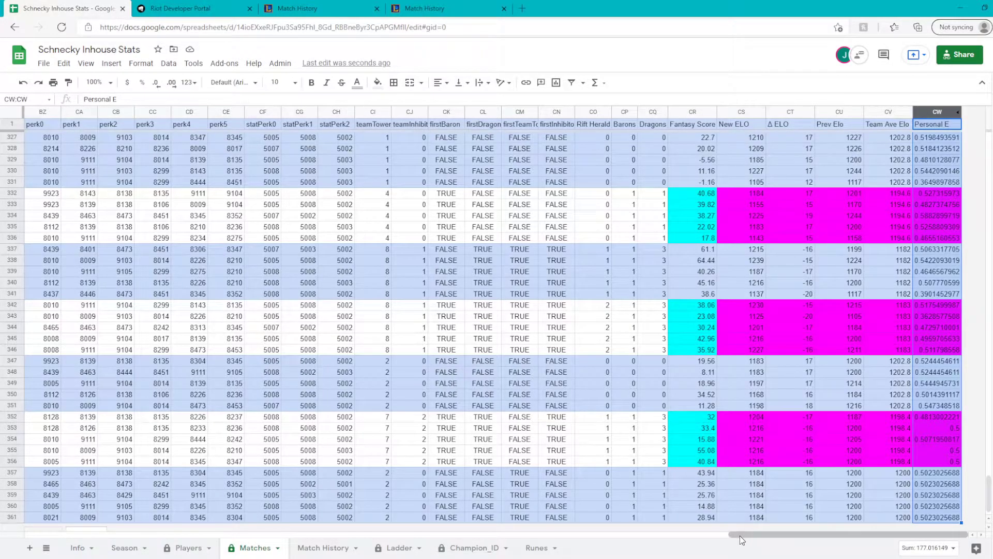
- Scroll back to the first columns of the Matches sheet and down toward the new rows
drag(739, 535, 47, 535)
scroll(700, 500, right, 10)
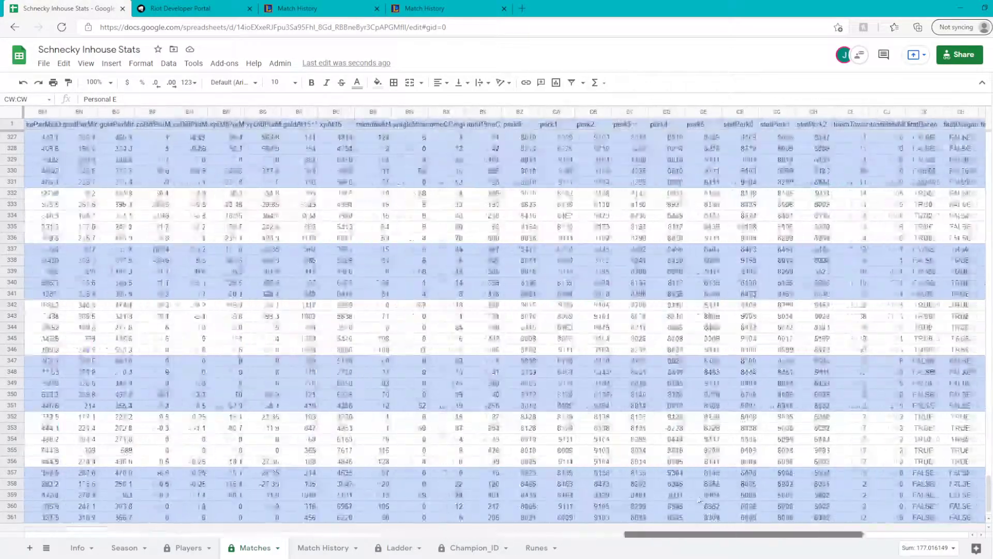
scroll(700, 499, right, 5)
scroll(740, 498, left, 10)
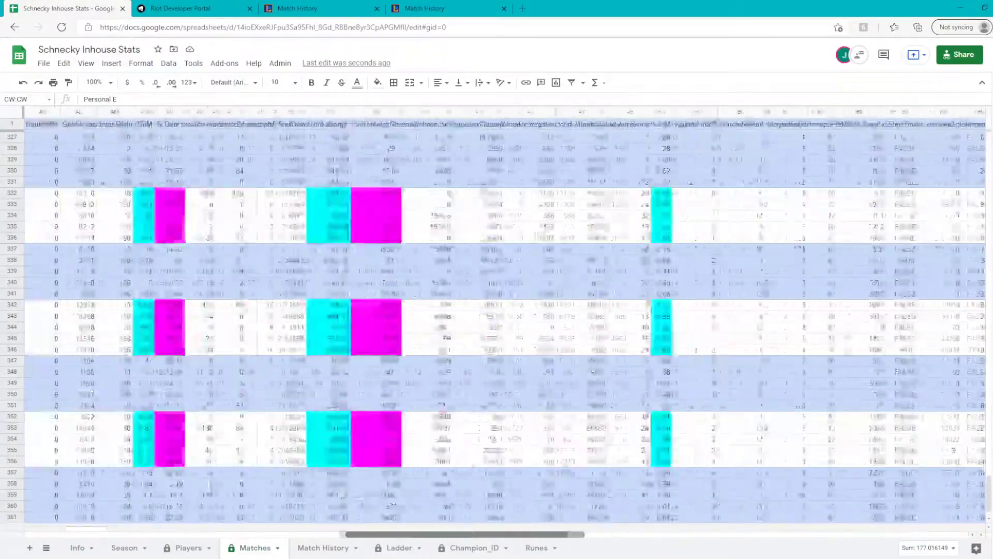
scroll(103, 480, left, 10)
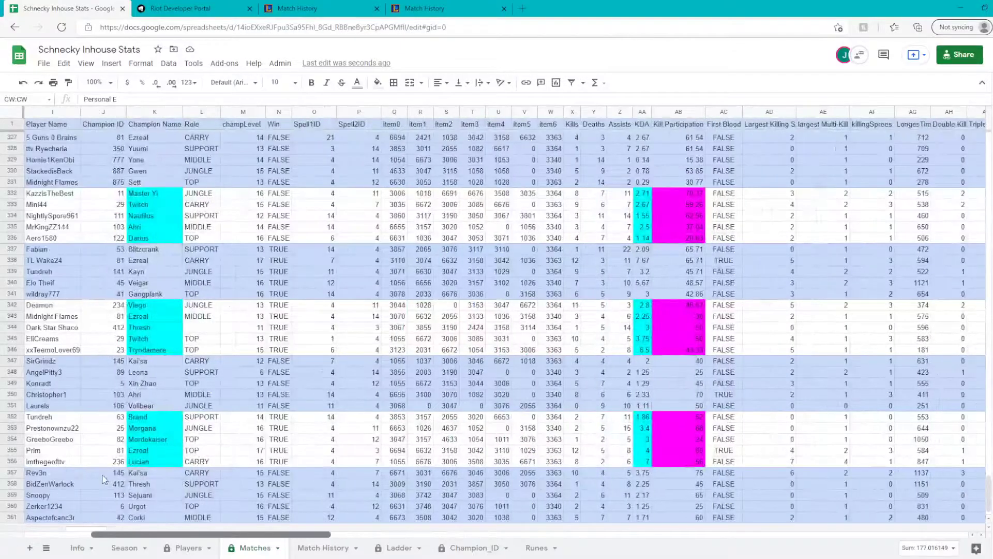
scroll(103, 479, left, 8)
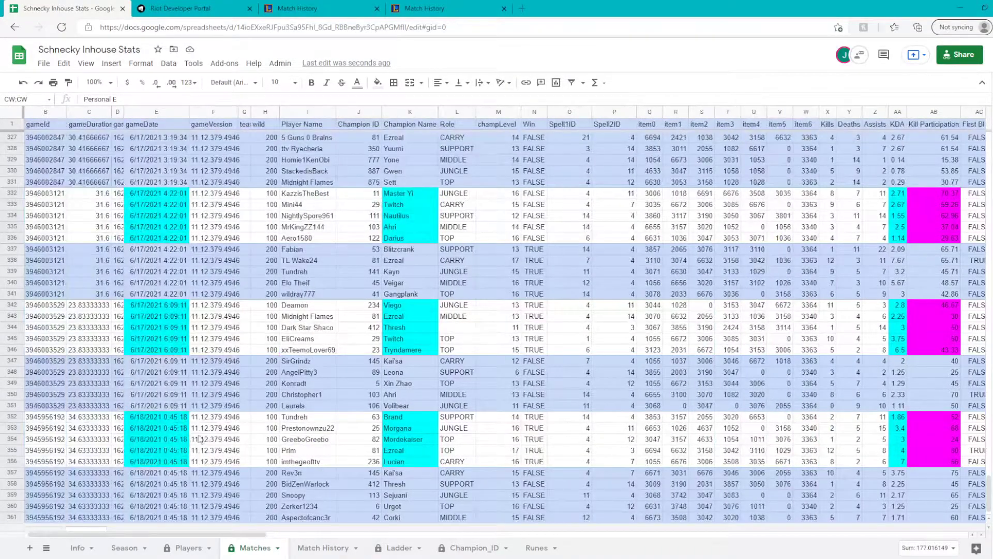
scroll(289, 424, down, 1)
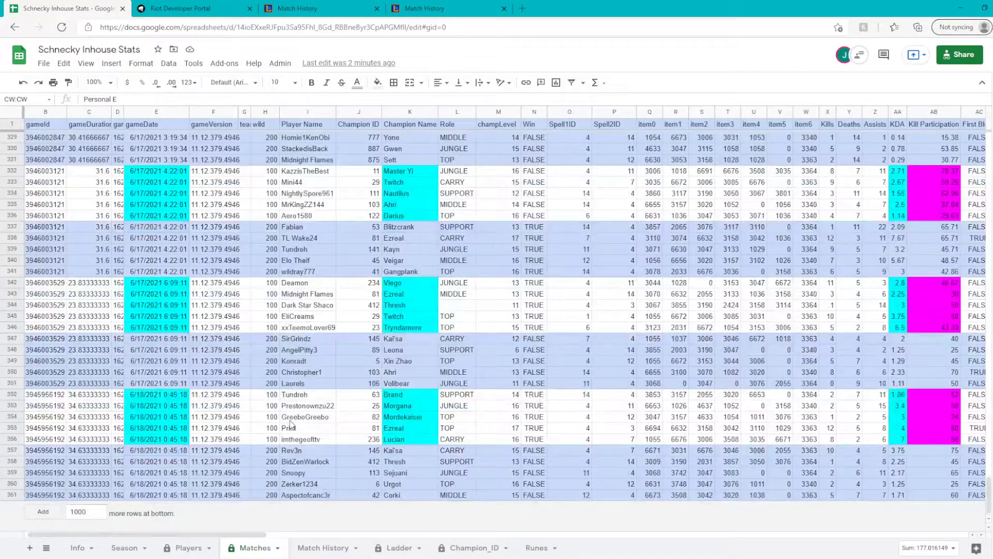
click(16, 394)
right_click(17, 393)
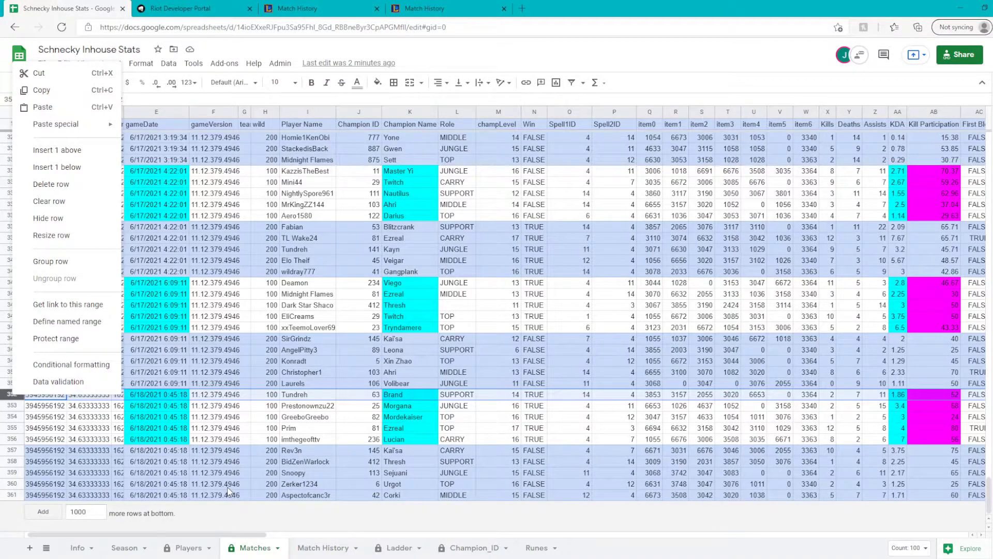
double_click(333, 429)
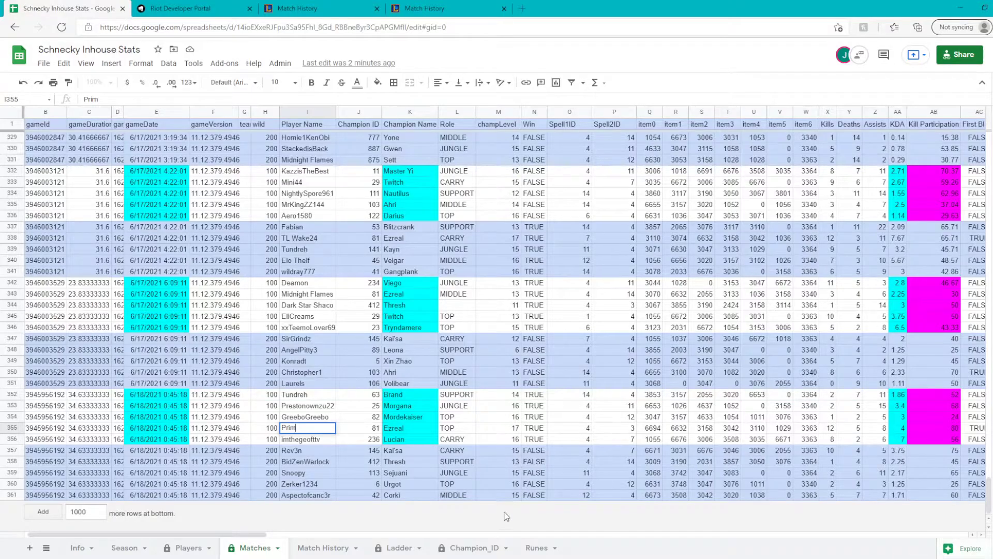
click(498, 495)
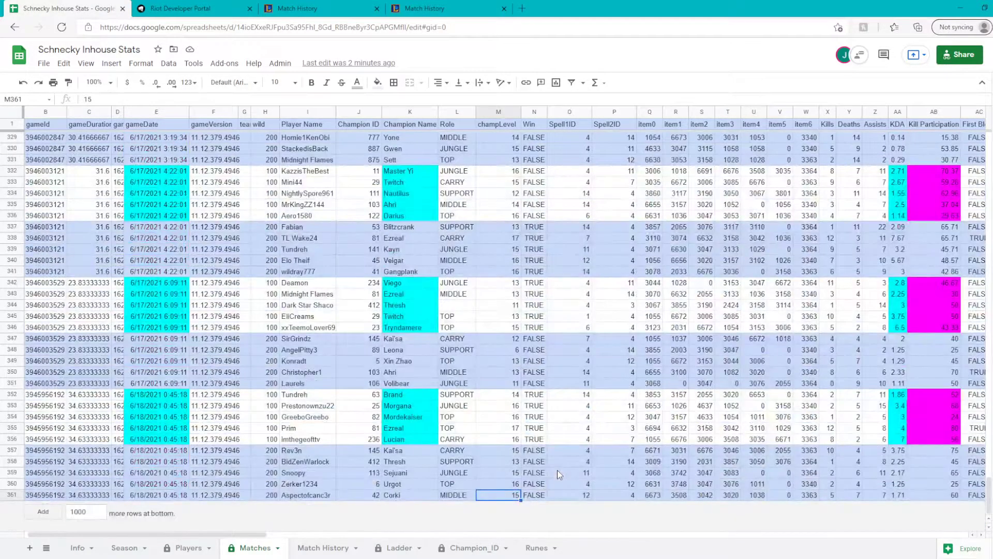
- Select the placeholder block C2:L10 and inspect the gameDate formula in E2
scroll(557, 470, up, 3)
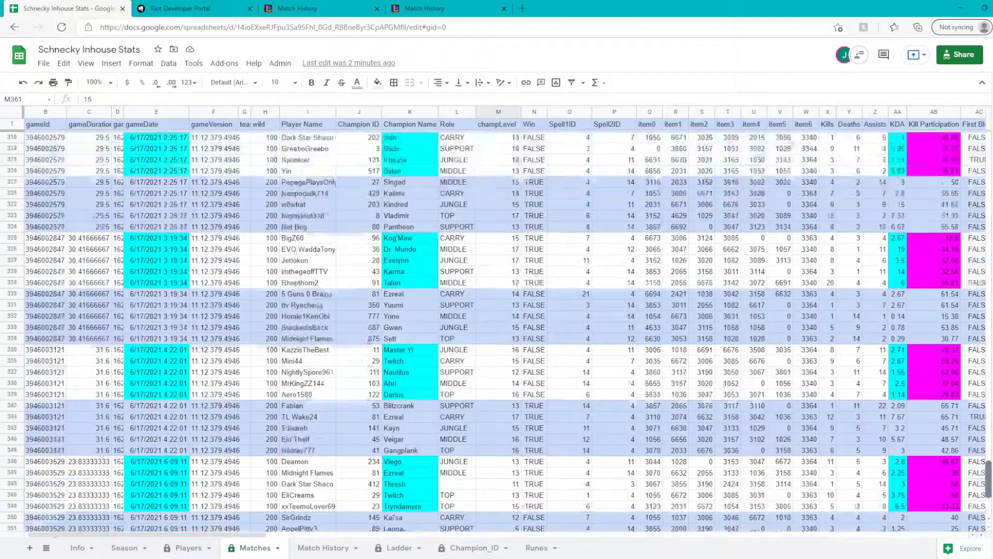
scroll(496, 331, up, 20)
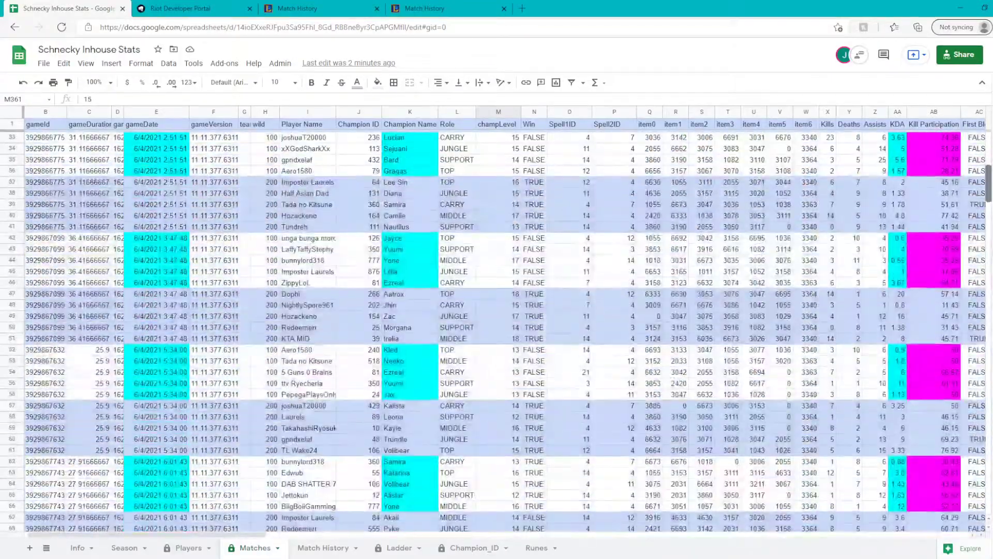
scroll(499, 113, up, 10)
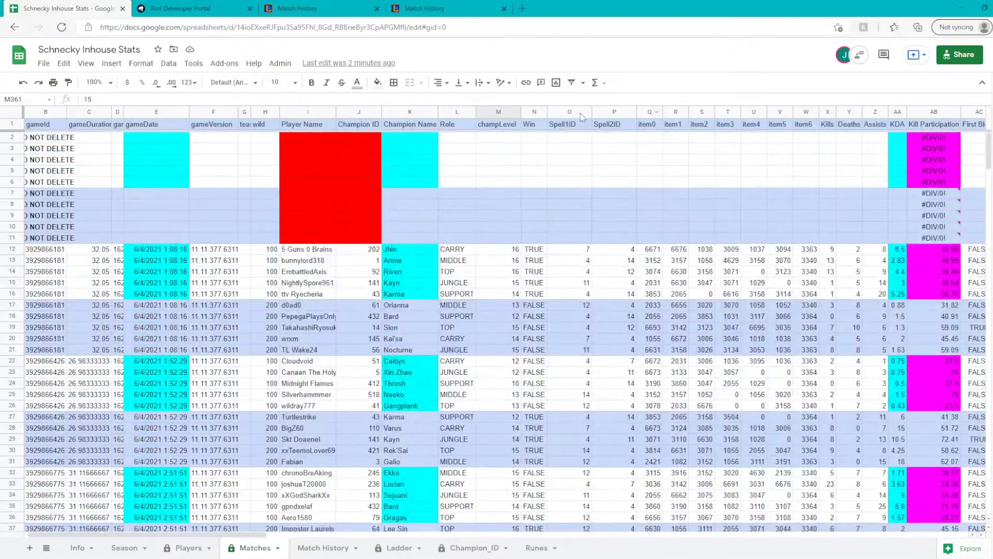
drag(106, 139, 463, 229)
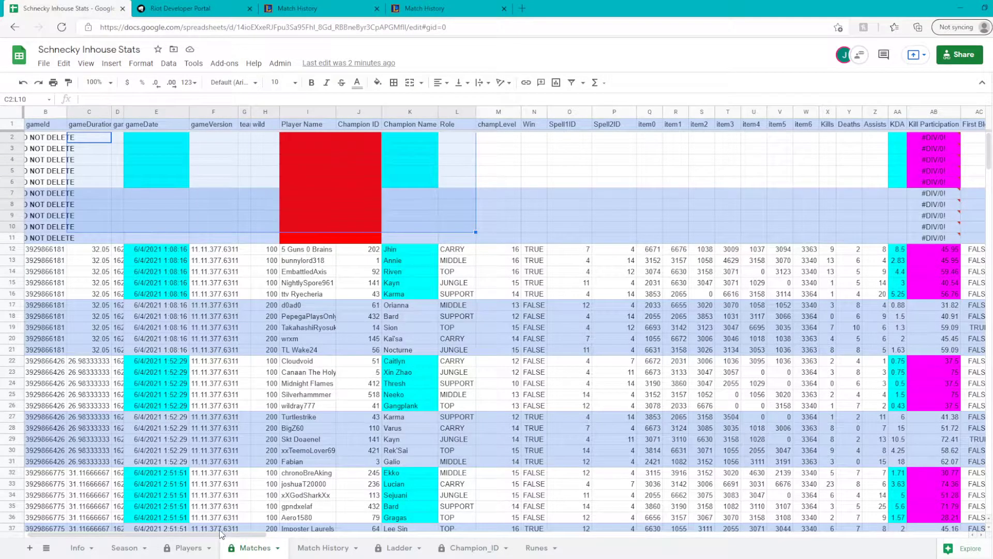
scroll(221, 533, left, 1)
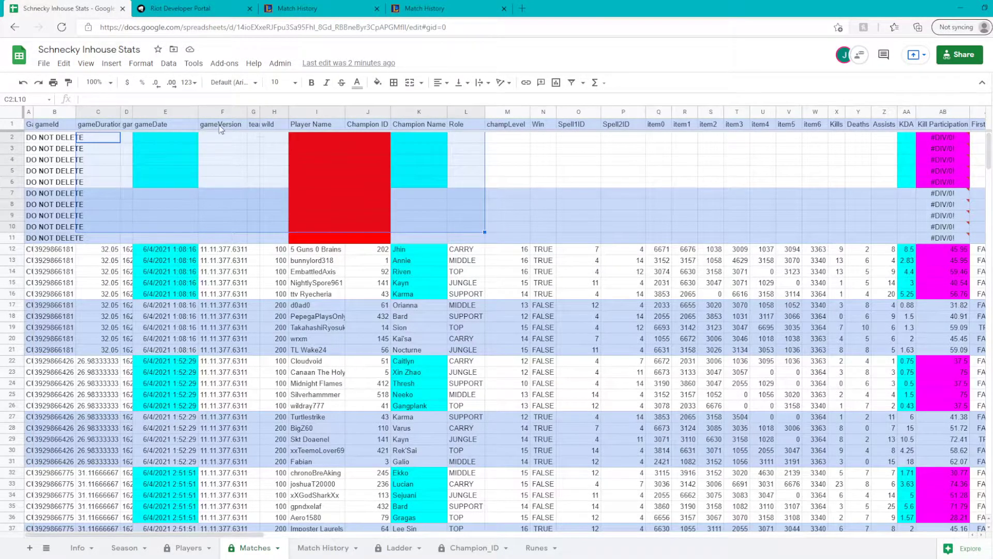
click(170, 142)
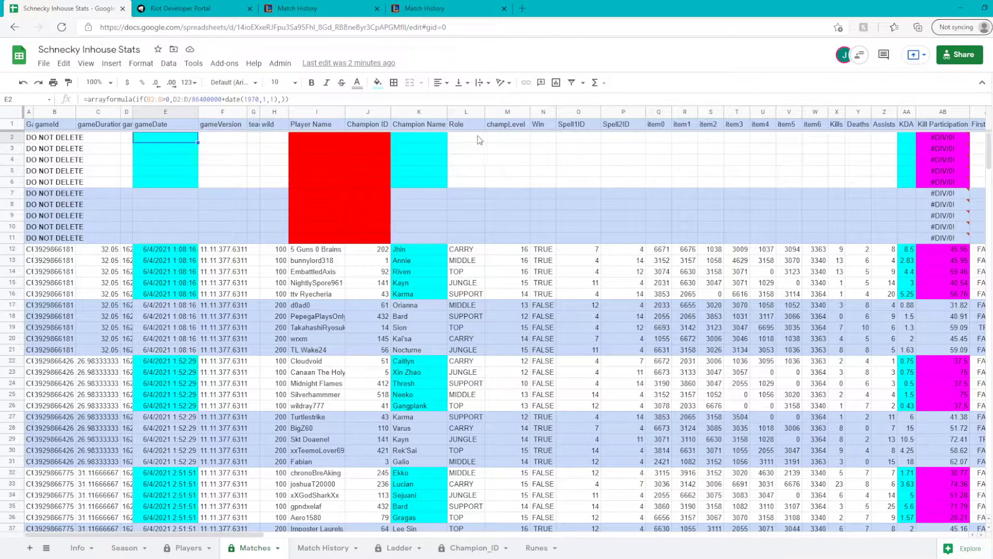
- Mark the DO NOT DELETE placeholder rows, check a Spell1ID value, and reach the ELO columns
click(508, 140)
click(738, 183)
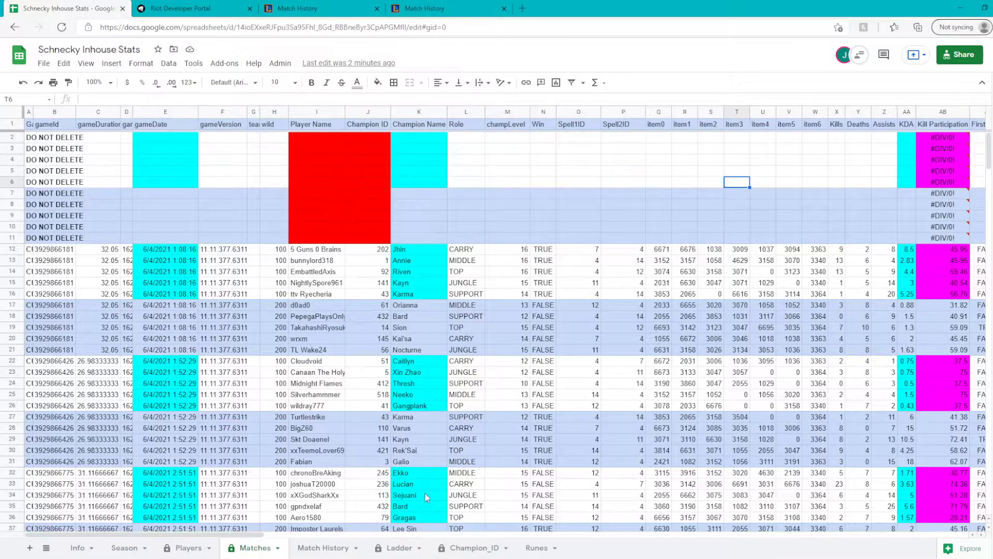
drag(44, 150, 507, 238)
click(507, 238)
click(584, 285)
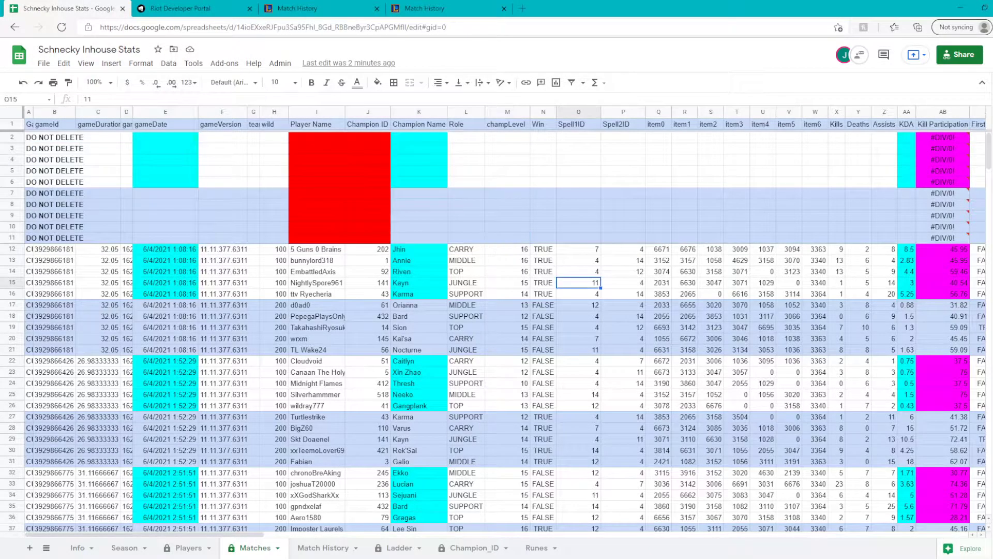
drag(214, 540, 970, 496)
- Scroll down Matches, review the Ladder rankings, then switch to the Players sheet
scroll(784, 387, down, 5)
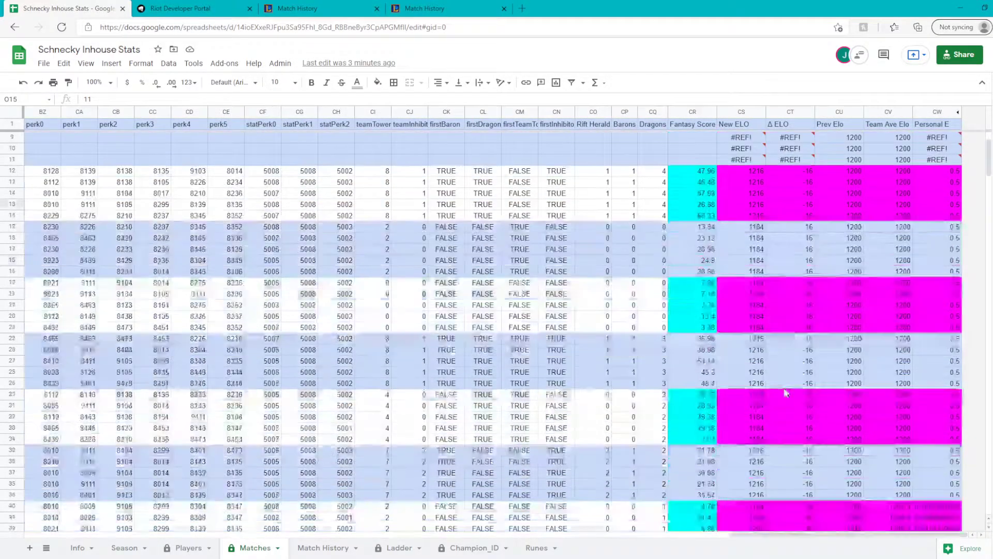
scroll(784, 392, down, 10)
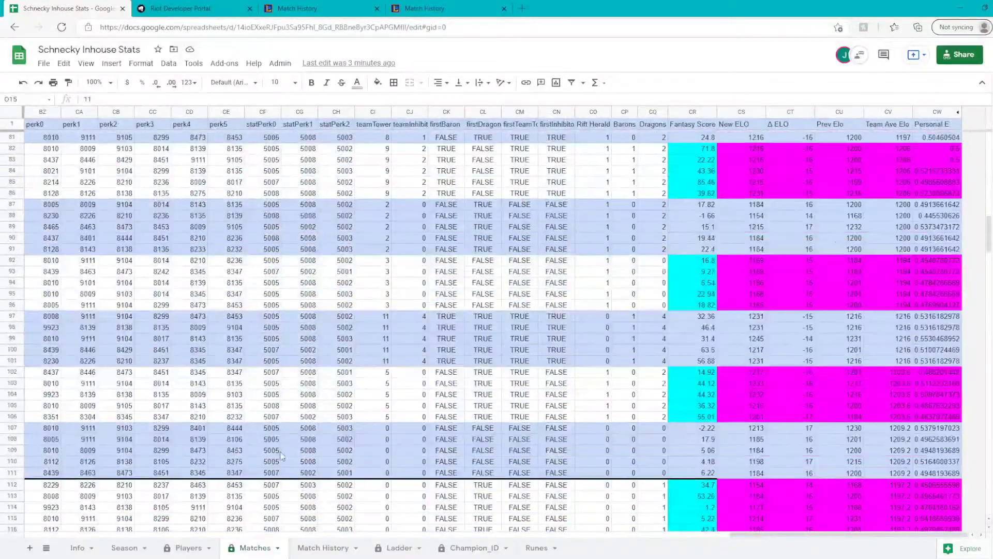
double_click(391, 548)
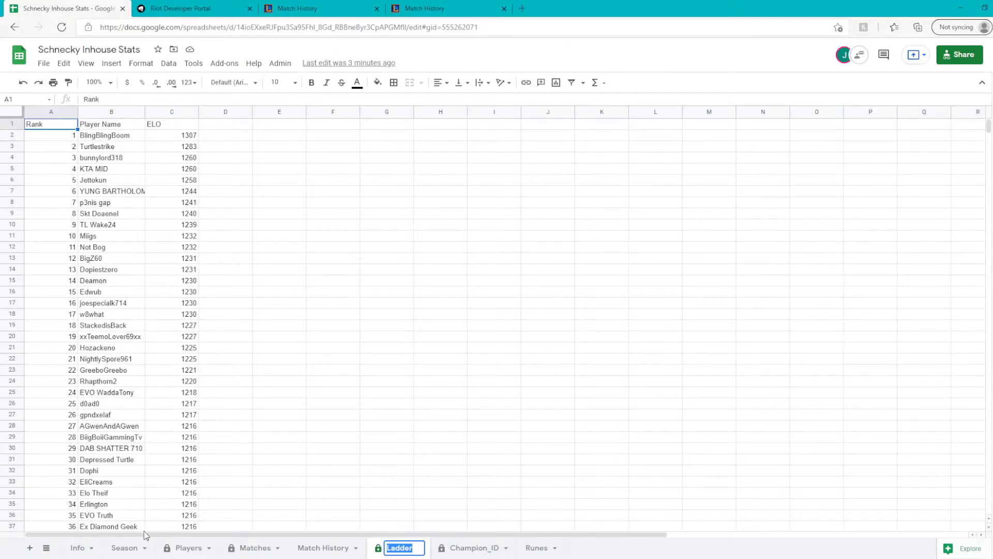
double_click(185, 552)
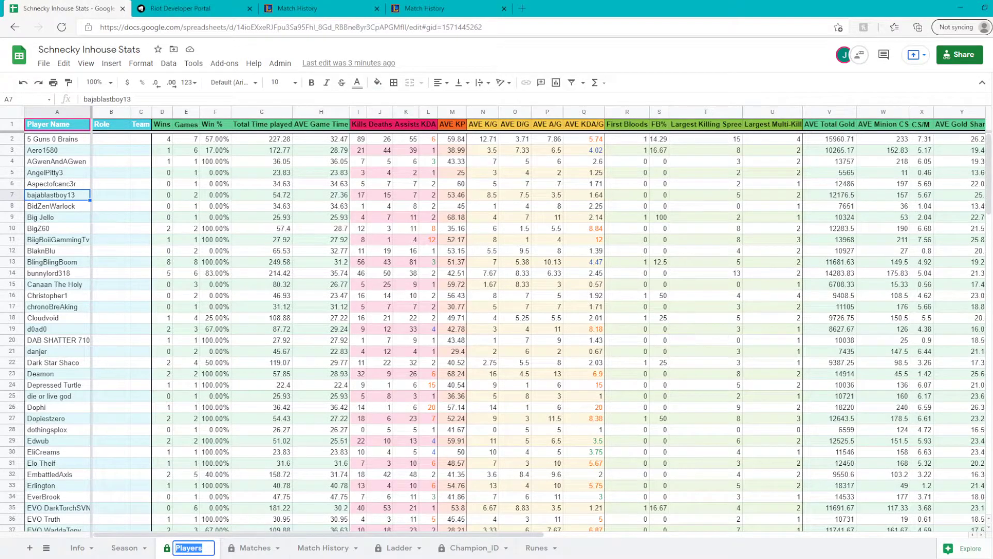
- Scroll through the Players name list, inspect the player name in A65, then return to Matches
drag(48, 151, 71, 366)
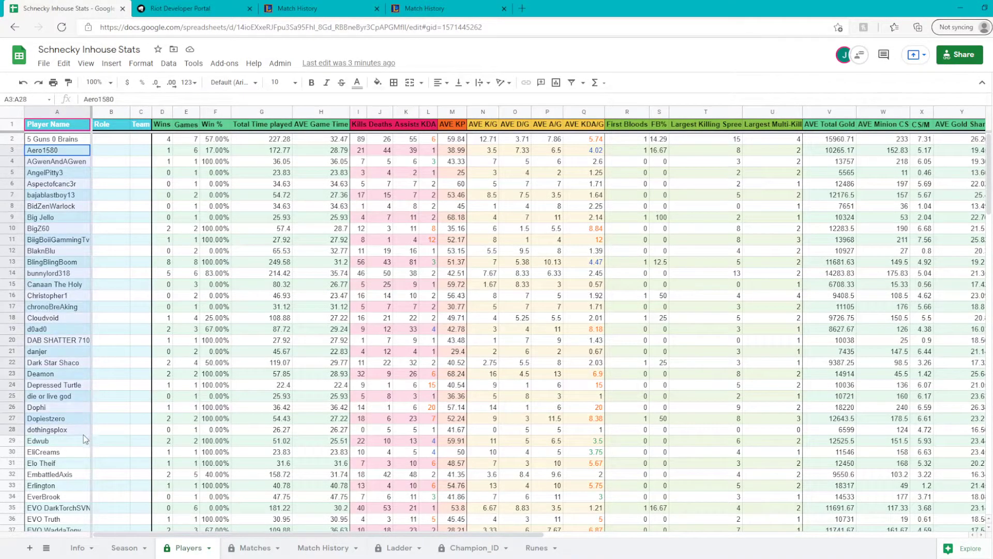
scroll(86, 439, down, 5)
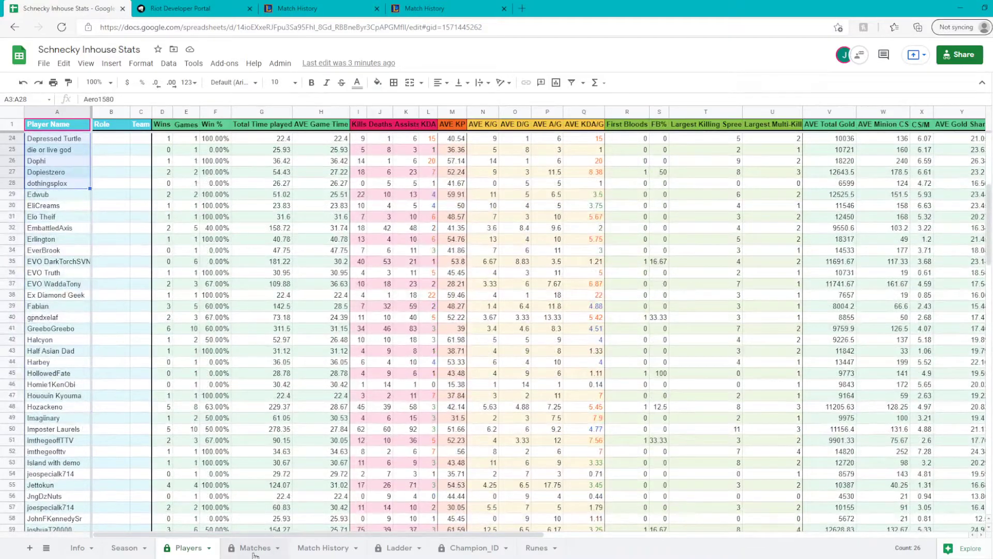
scroll(51, 420, down, 5)
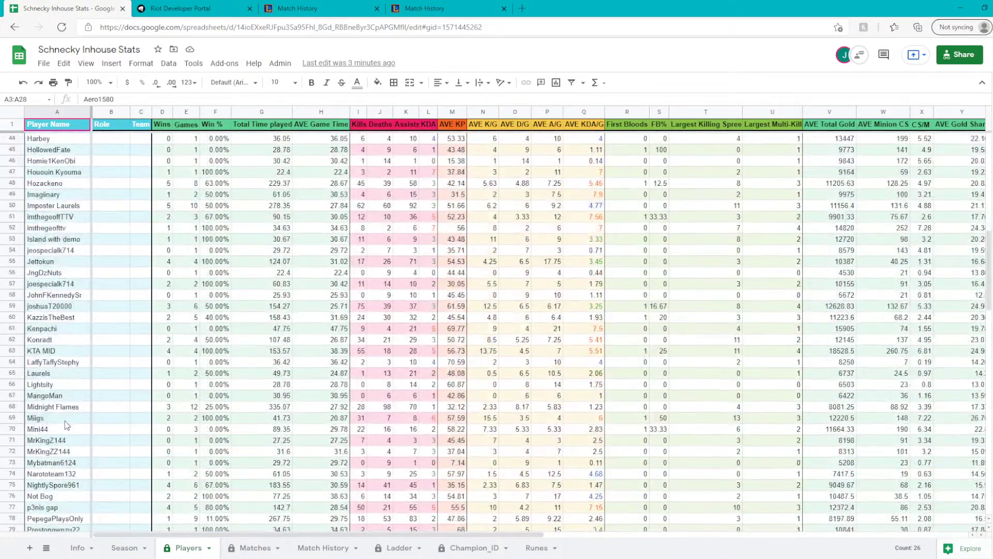
scroll(66, 426, down, 4)
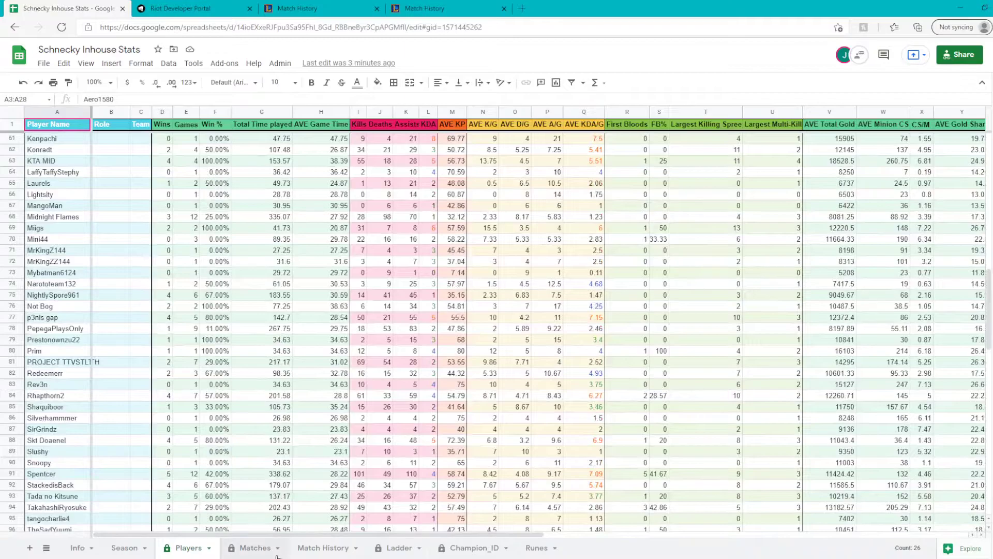
scroll(51, 393, down, 3)
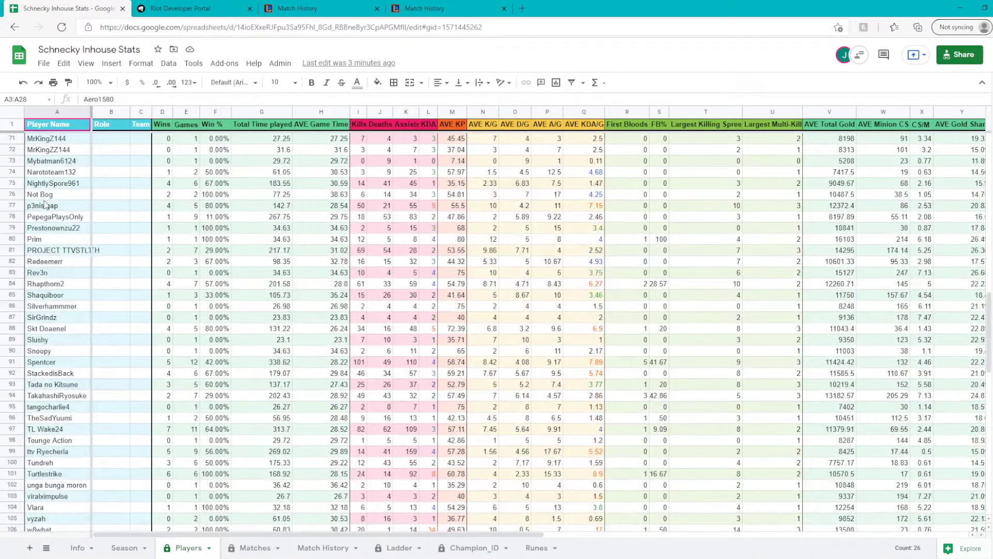
scroll(51, 227, down, 5)
scroll(53, 244, up, 10)
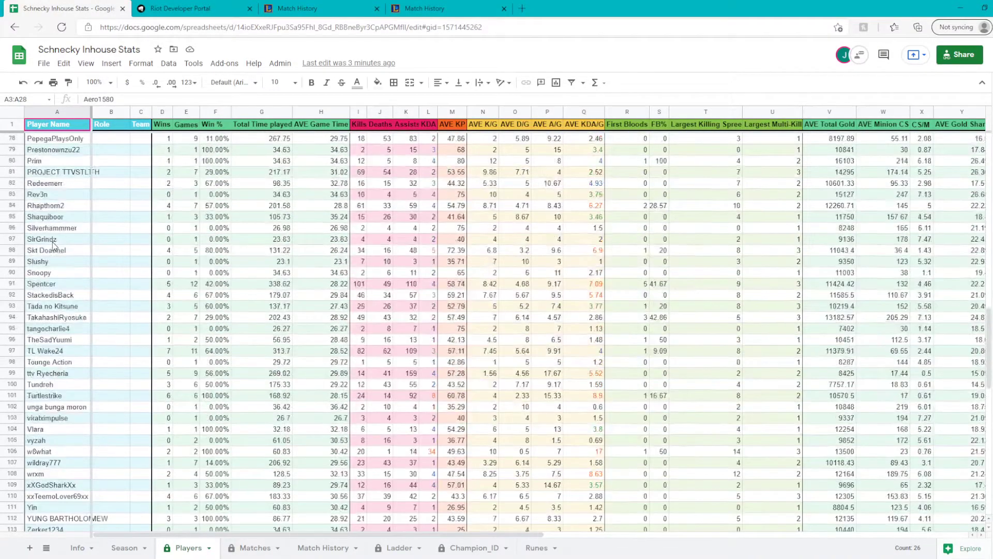
scroll(52, 241, up, 1)
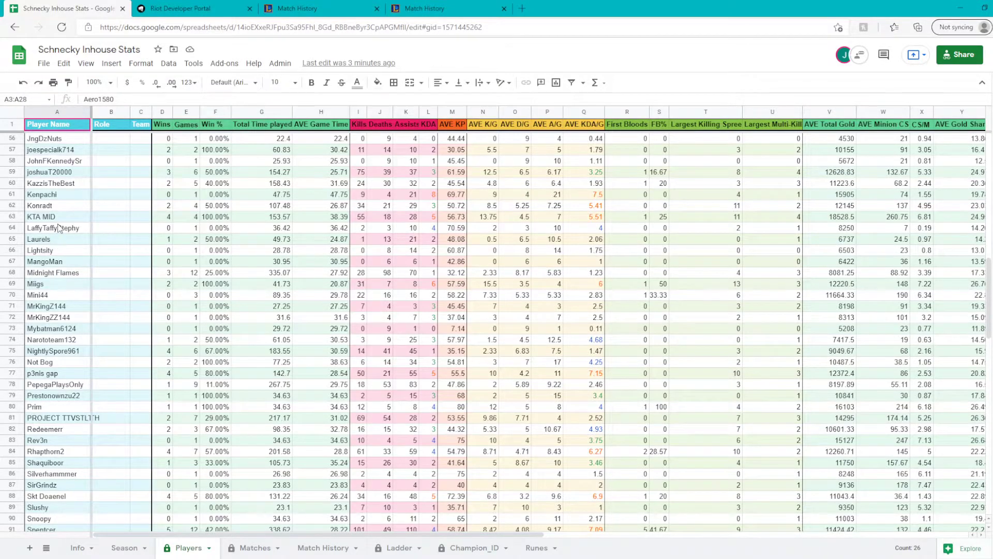
double_click(57, 239)
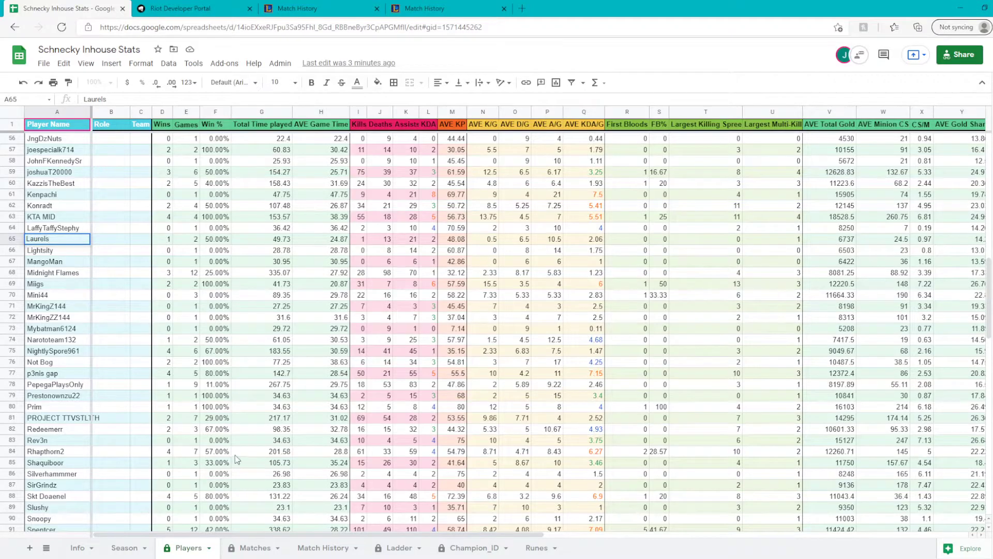
click(253, 547)
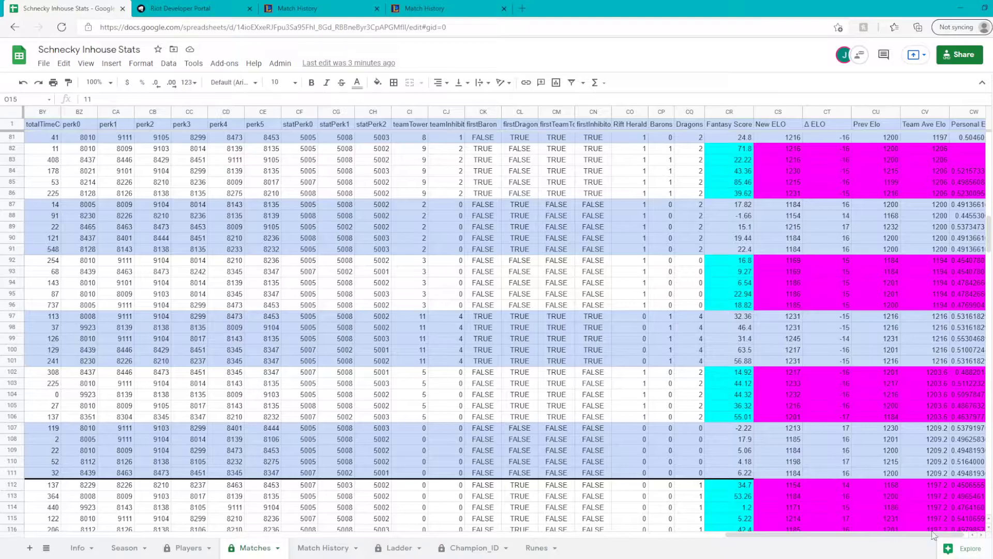
- Scroll back to column A and check the Player Name entries around row 94 for recent matches
drag(905, 535, 177, 515)
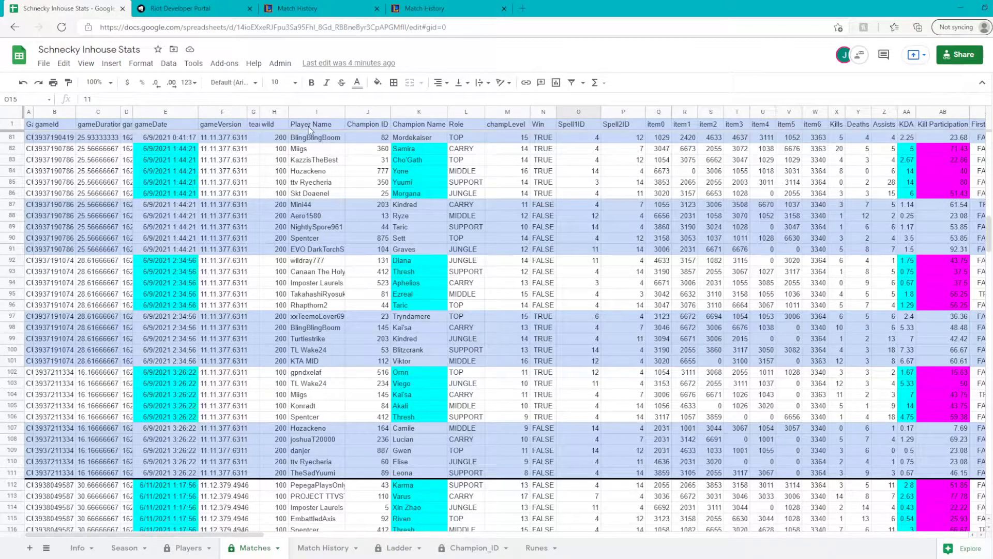
click(307, 114)
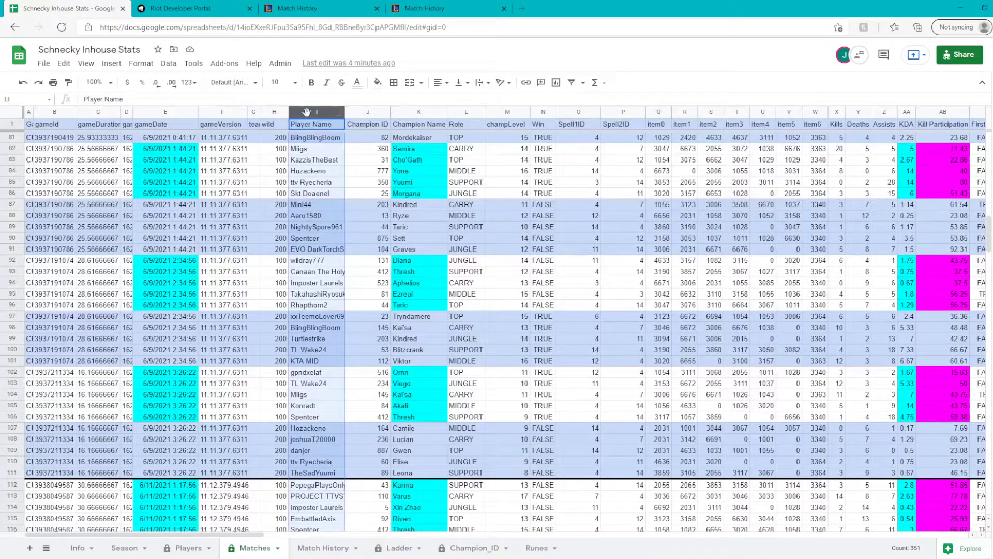
click(321, 282)
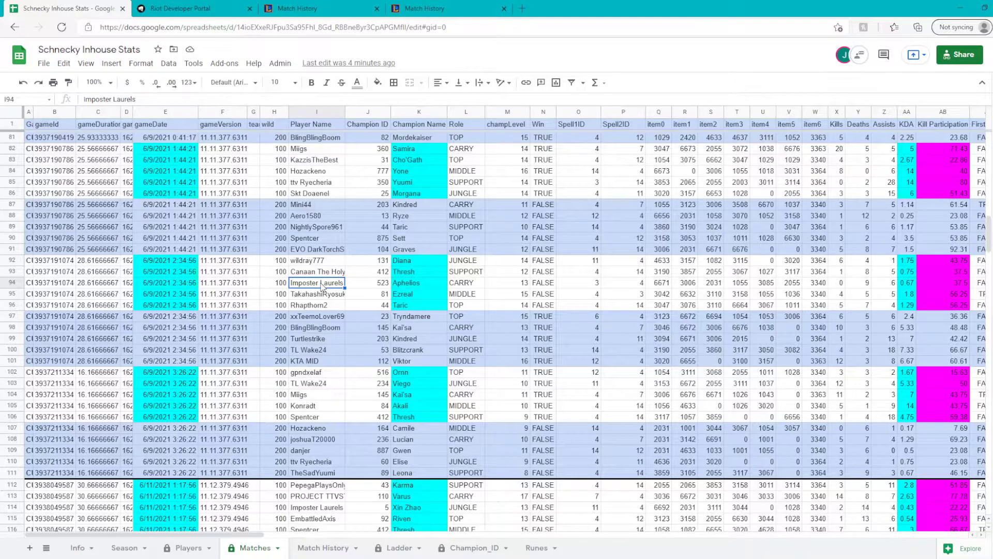
scroll(321, 283, down, 4)
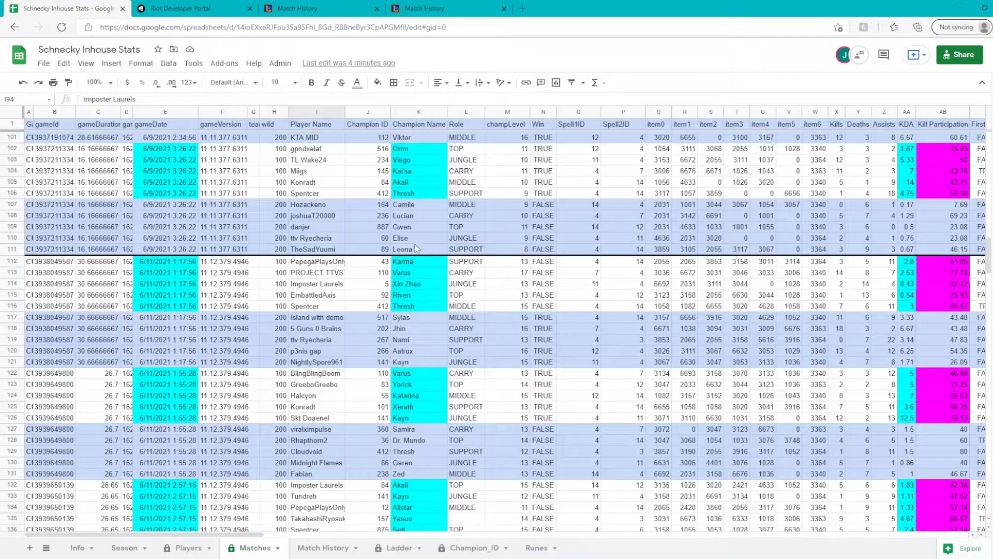
scroll(325, 282, down, 10)
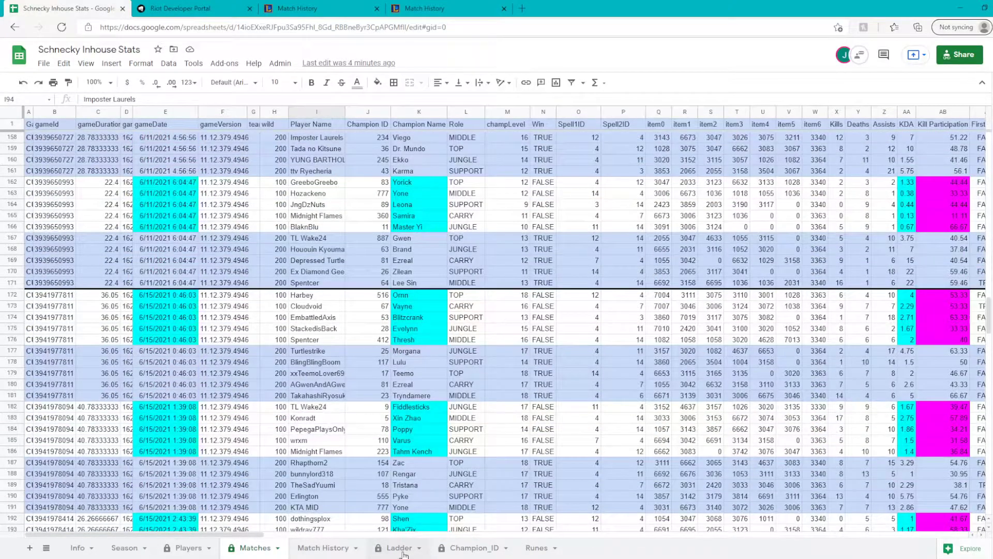
- Open Champion_ID, scroll through the champion win statistics, then switch to the Runes sheet
click(471, 546)
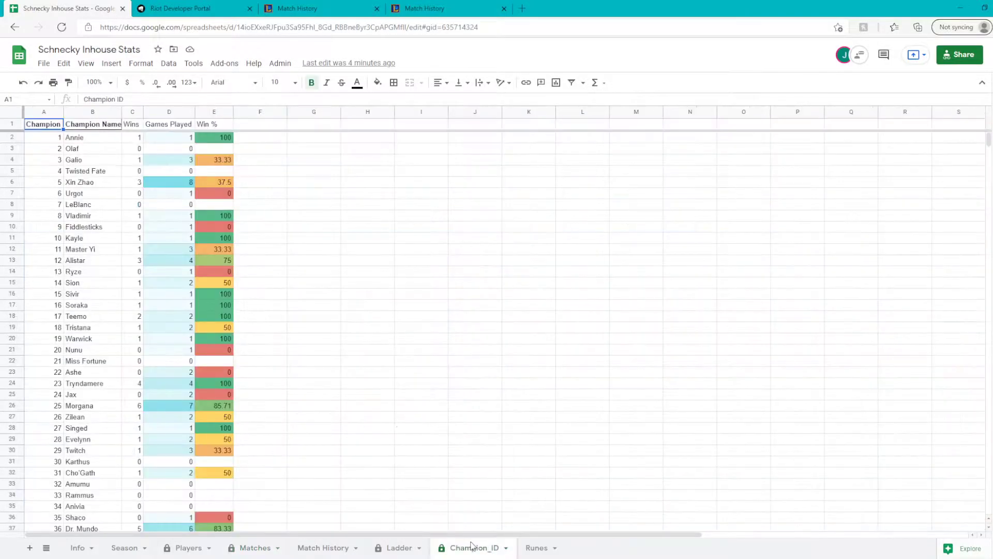
scroll(445, 518, down, 3)
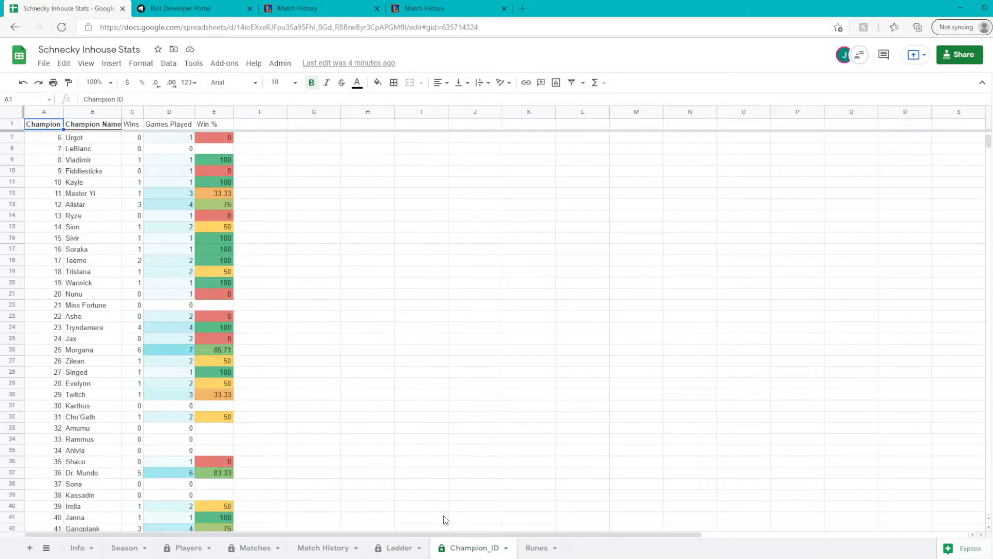
scroll(444, 520, up, 3)
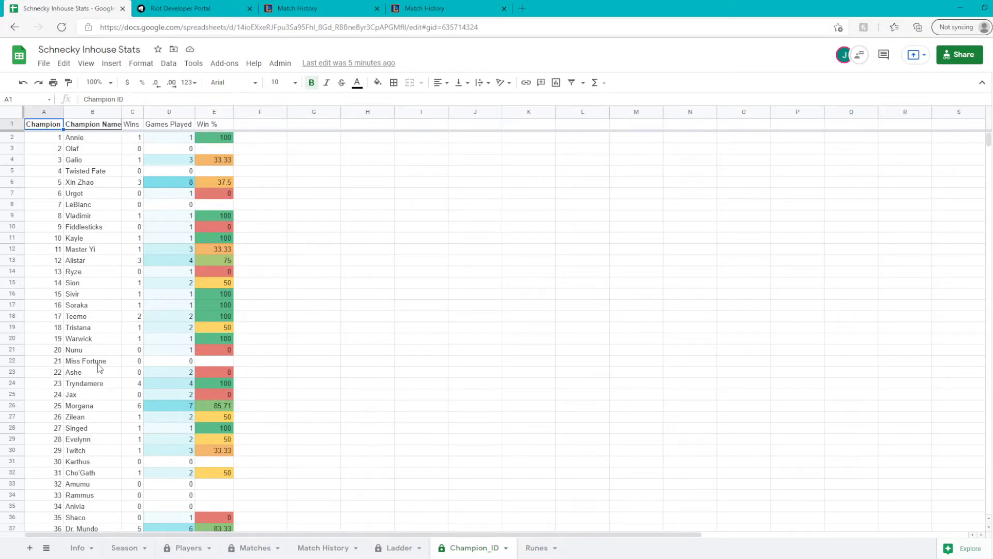
click(536, 548)
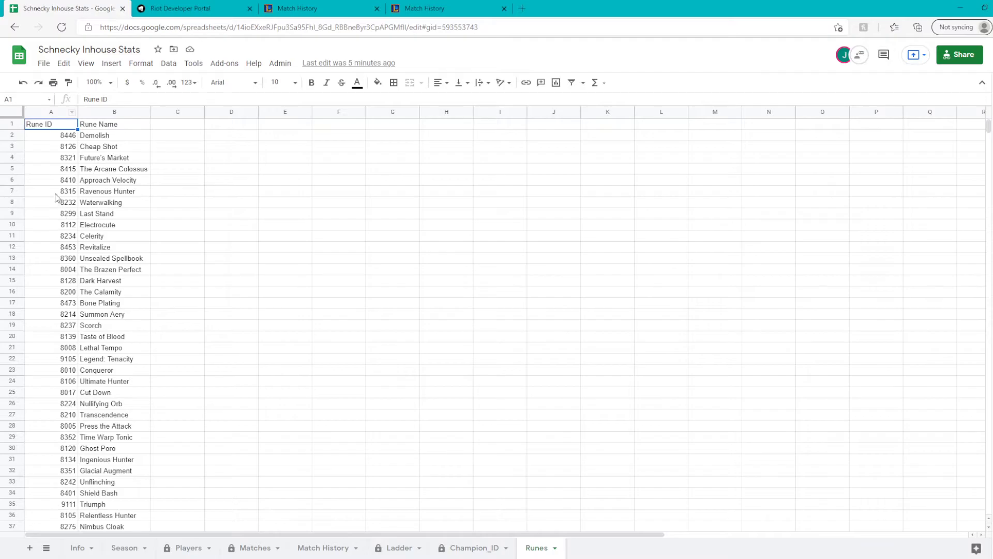
drag(55, 192, 114, 370)
click(285, 381)
drag(51, 203, 114, 339)
scroll(275, 389, down, 2)
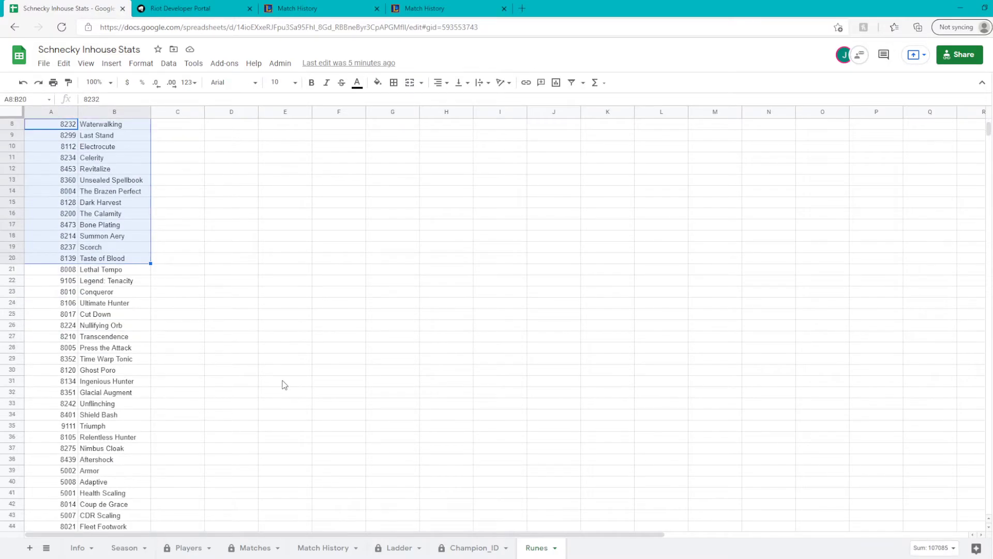
click(134, 337)
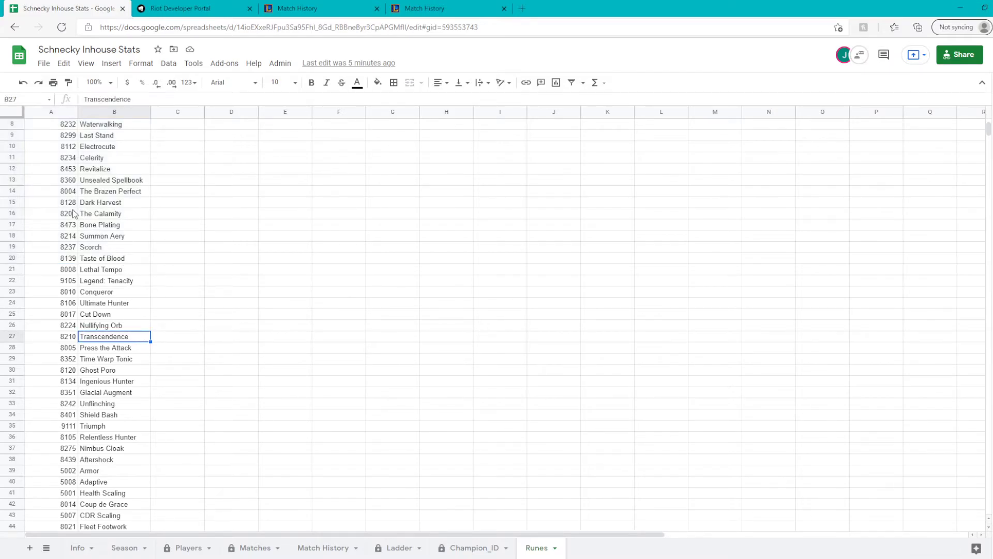
scroll(82, 305, down, 3)
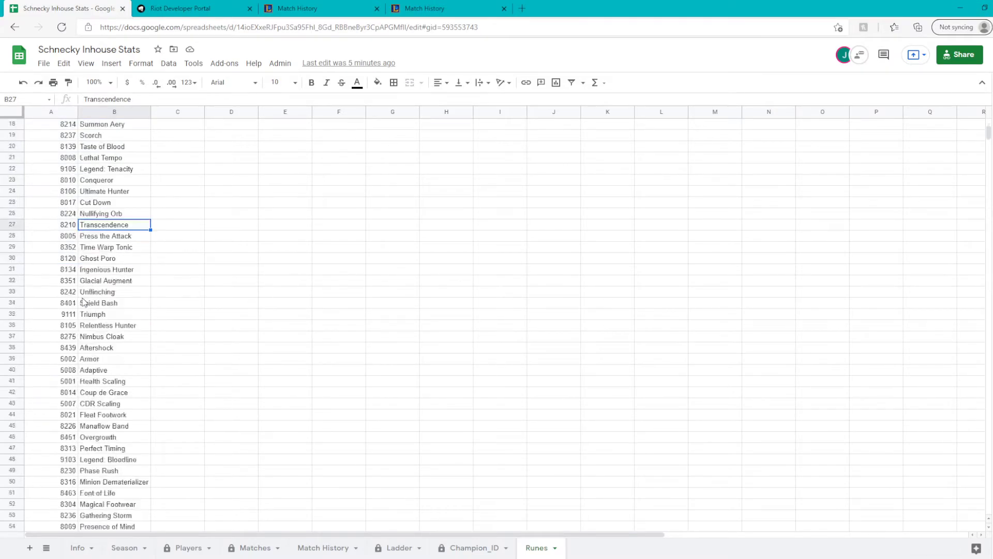
scroll(84, 312, down, 2)
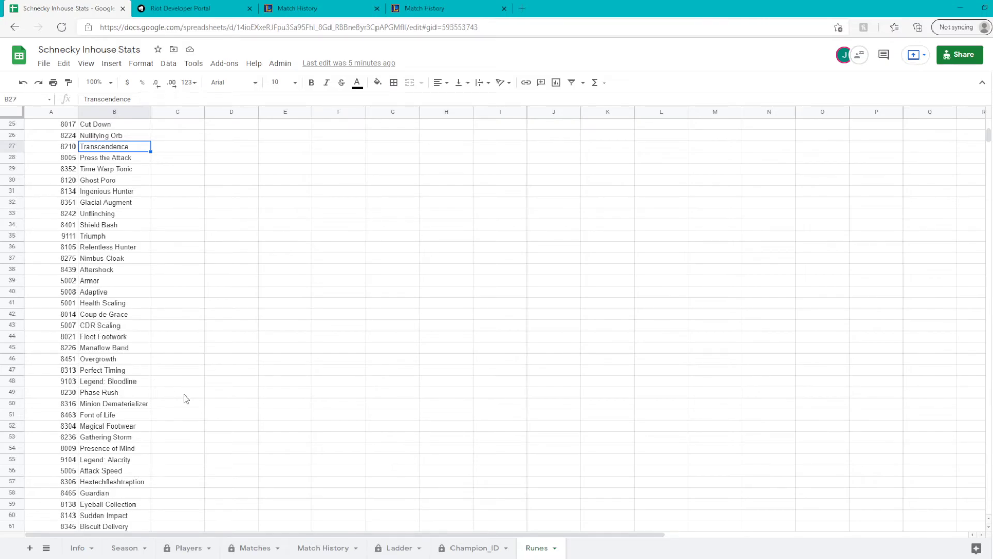
scroll(184, 393, down, 2)
scroll(184, 393, up, 4)
scroll(188, 381, up, 6)
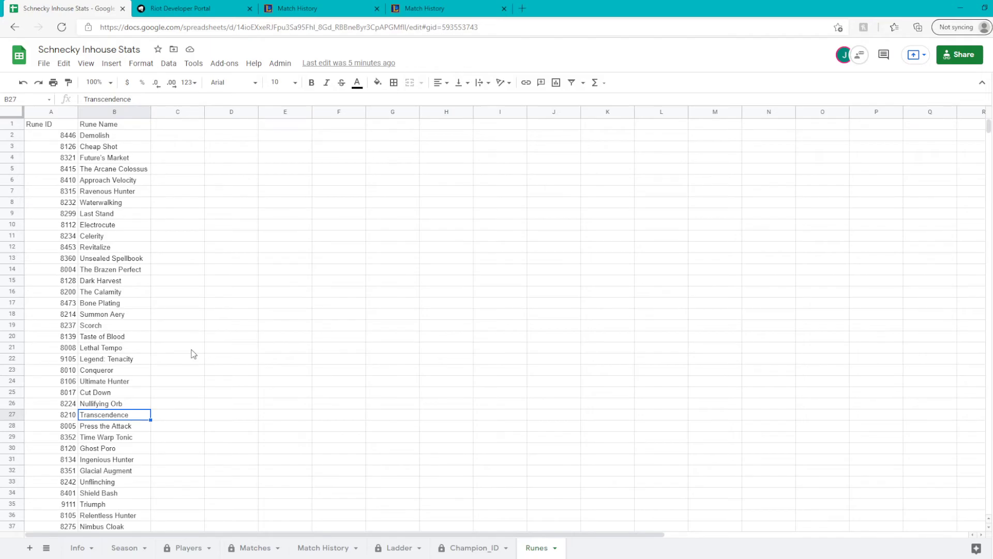